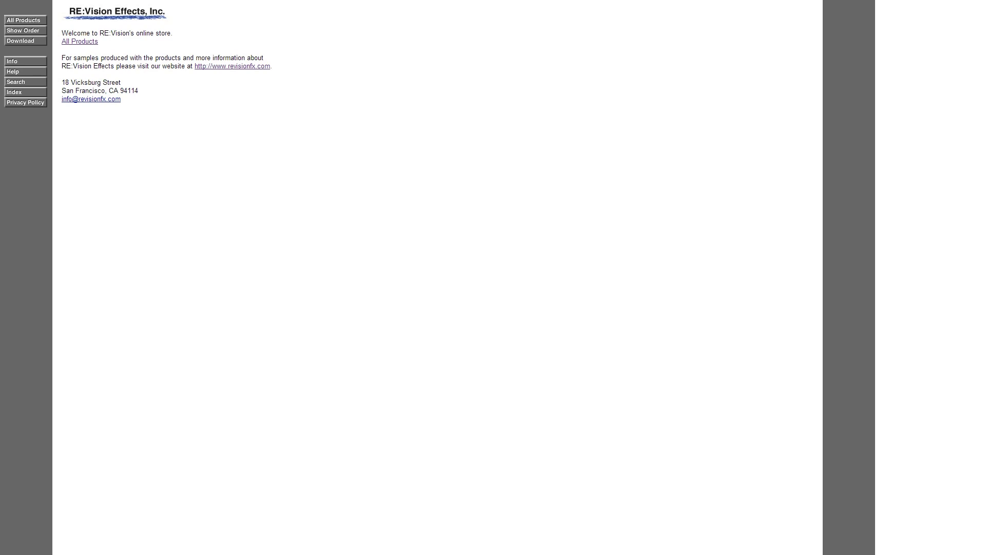
# Launch Adobe Premiere Pro and create a new project named YouTubez.
pyautogui.hotkey('alt', 'Tab')
pyautogui.hotkey('alt', 'Tab')
pyautogui.hotkey('alt', 'Tab')
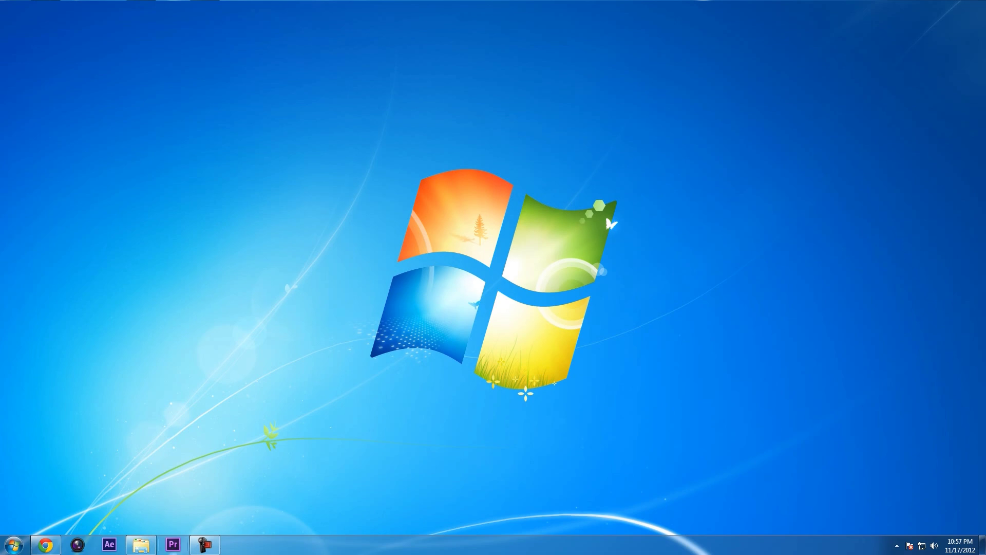
pyautogui.click(174, 544)
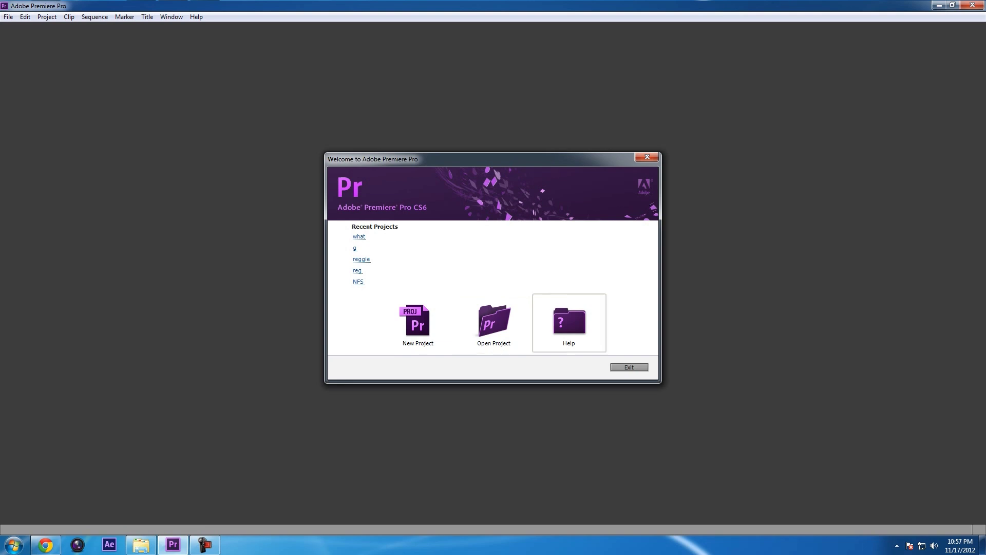
pyautogui.click(417, 322)
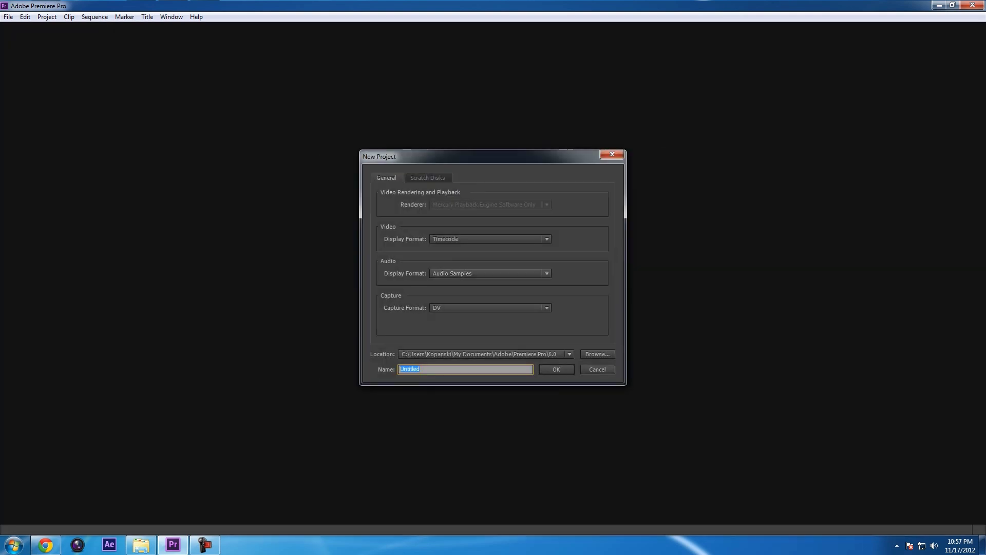
pyautogui.write('YouTubez')
pyautogui.press('Return')
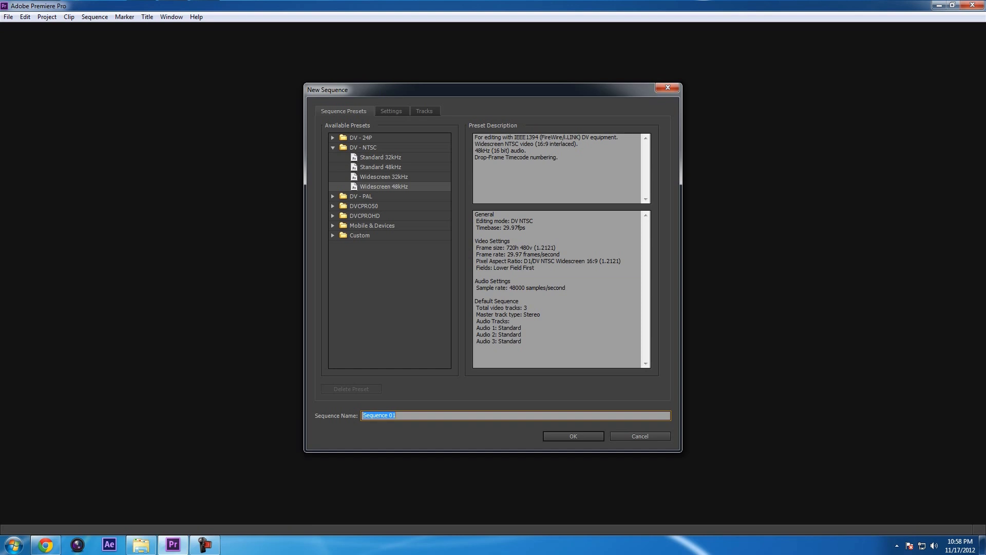
# Examine the new sequence's editing modes, Custom presets and timebase options, trying the Custom editing mode.
pyautogui.click(391, 111)
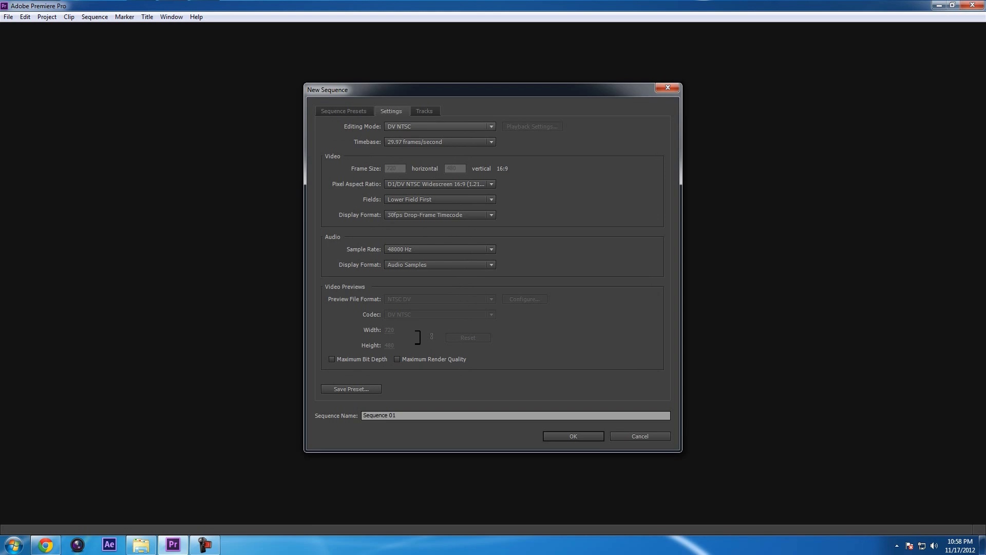
pyautogui.click(463, 127)
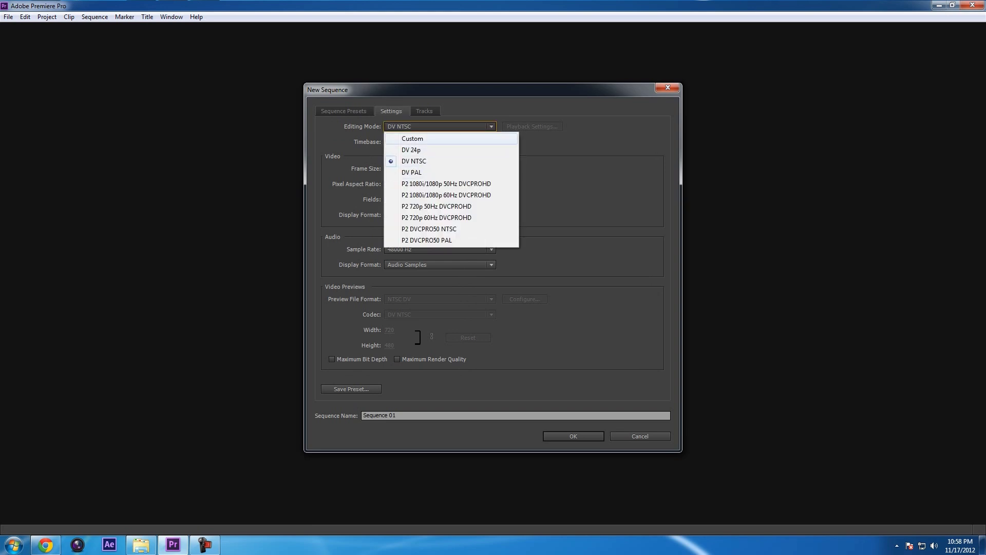
pyautogui.click(344, 111)
pyautogui.click(333, 235)
pyautogui.click(391, 111)
pyautogui.click(439, 126)
pyautogui.click(414, 137)
pyautogui.click(439, 142)
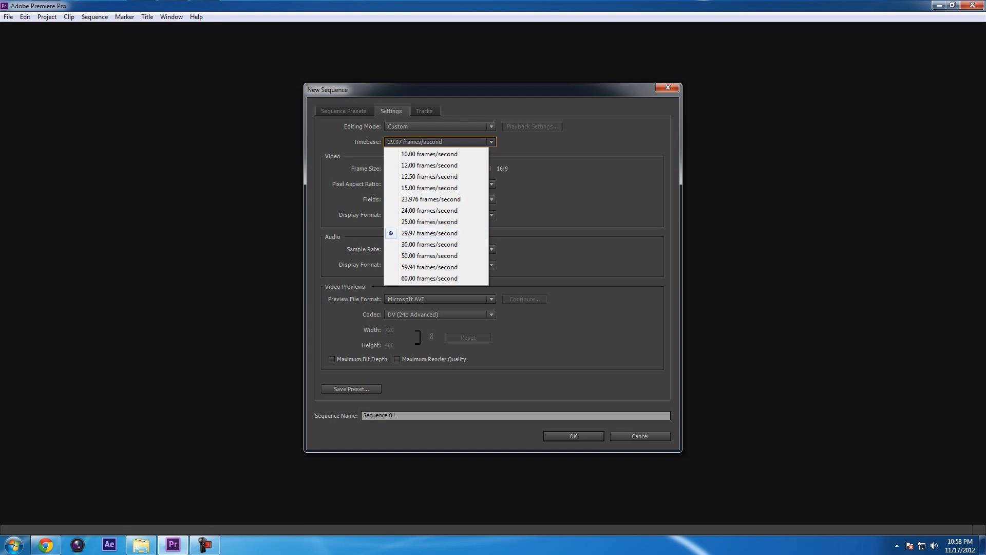
pyautogui.press('Escape')
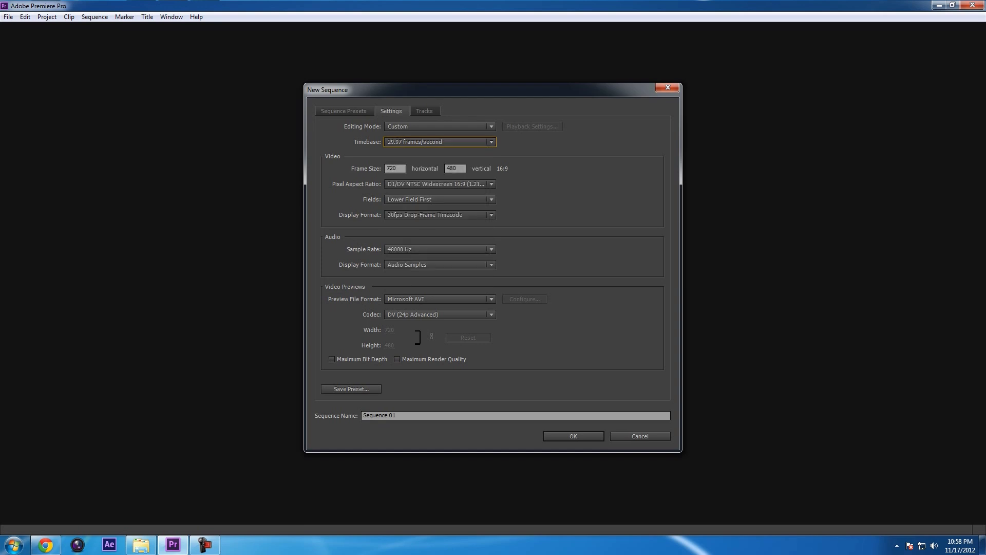
# Create Sequence 01 with the DV - NTSC Widescreen 48kHz preset.
pyautogui.click(344, 111)
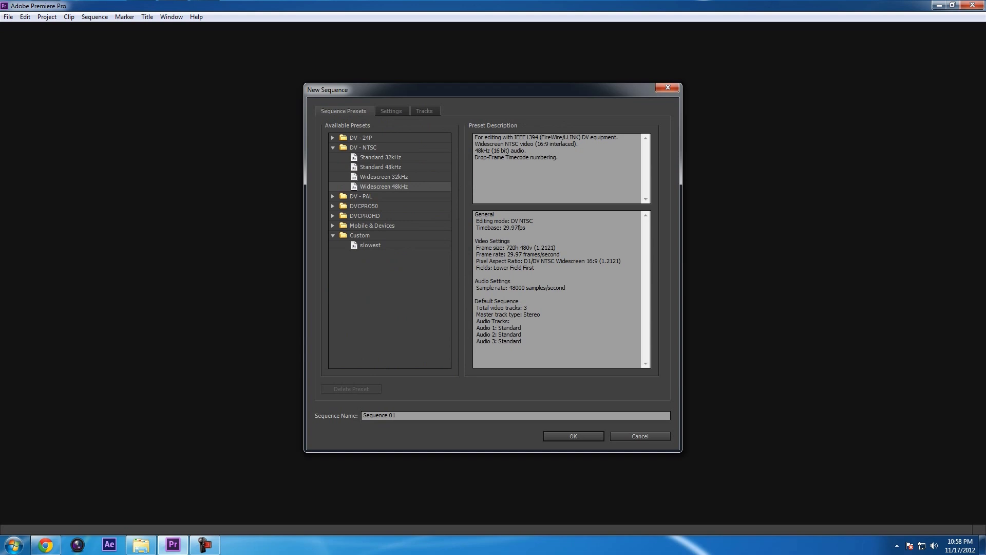
pyautogui.press('Return')
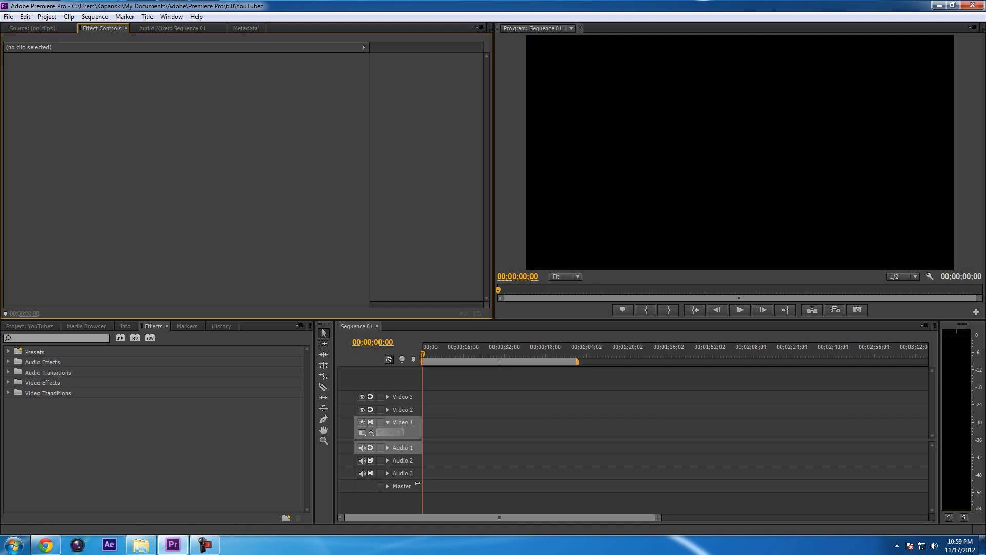
# Look through the effects, project items, media browser, Sequence 01's info, markers and edit history of the workspace.
pyautogui.moveTo(102, 29); pyautogui.dragTo(248, 175)
pyautogui.hotkey('shift', '7')
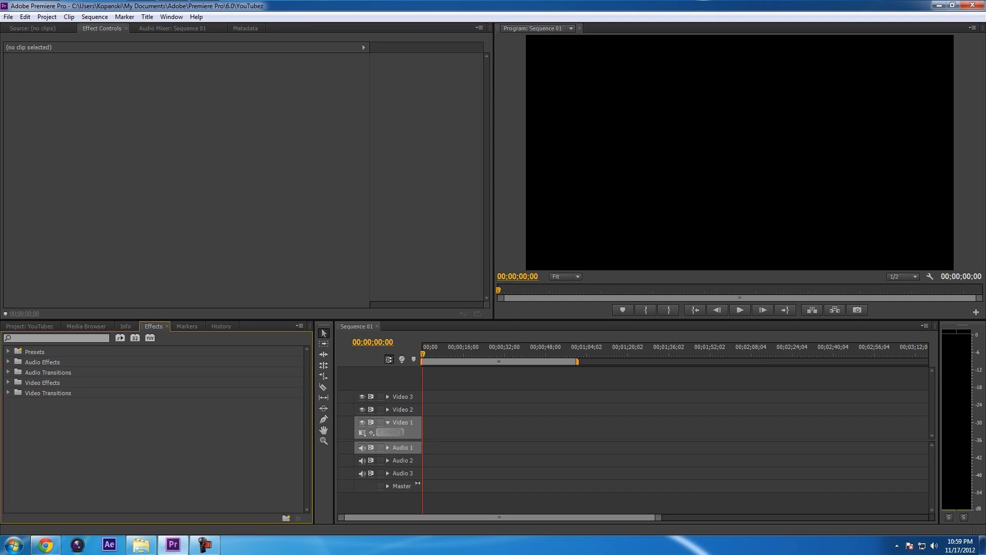
pyautogui.hotkey('shift', '1')
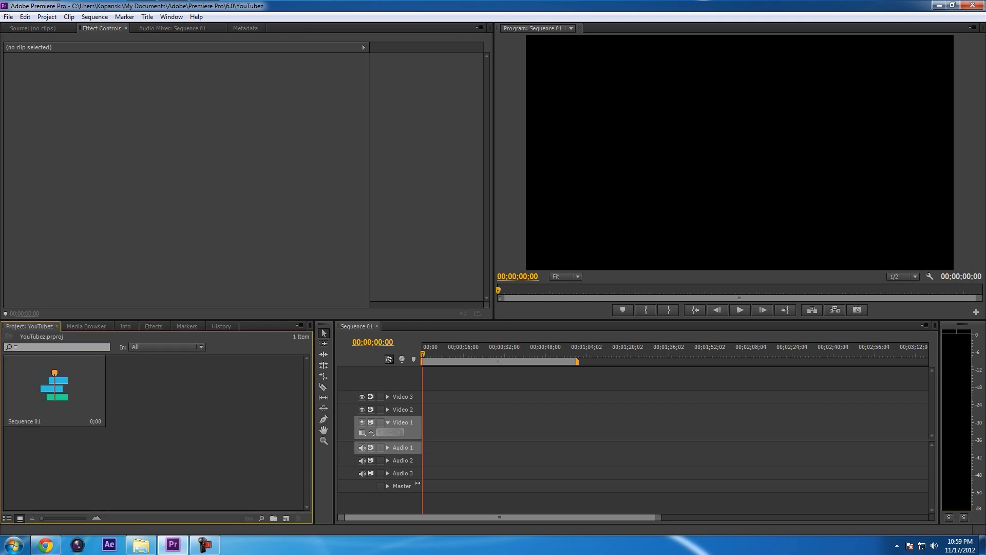
pyautogui.click(54, 390)
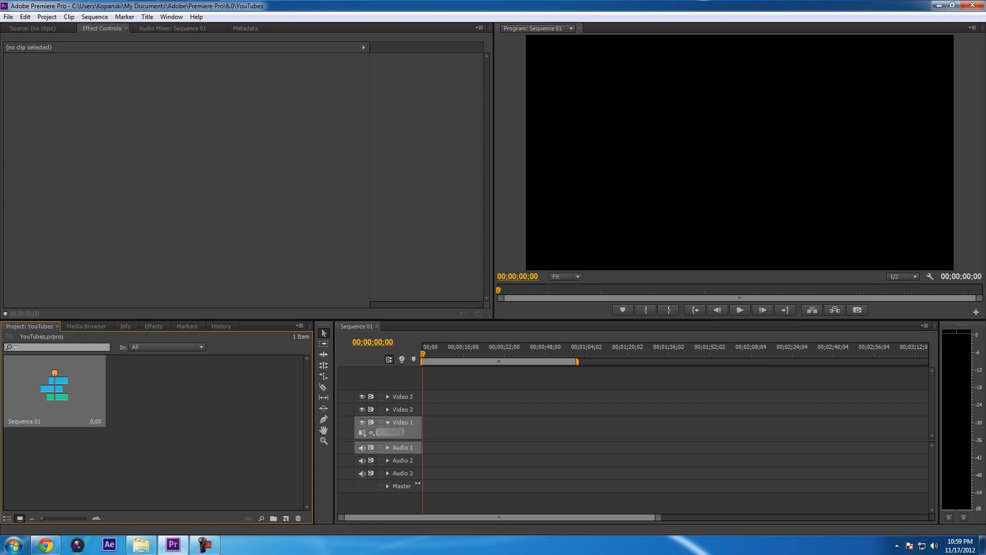
pyautogui.hotkey('shift', '8')
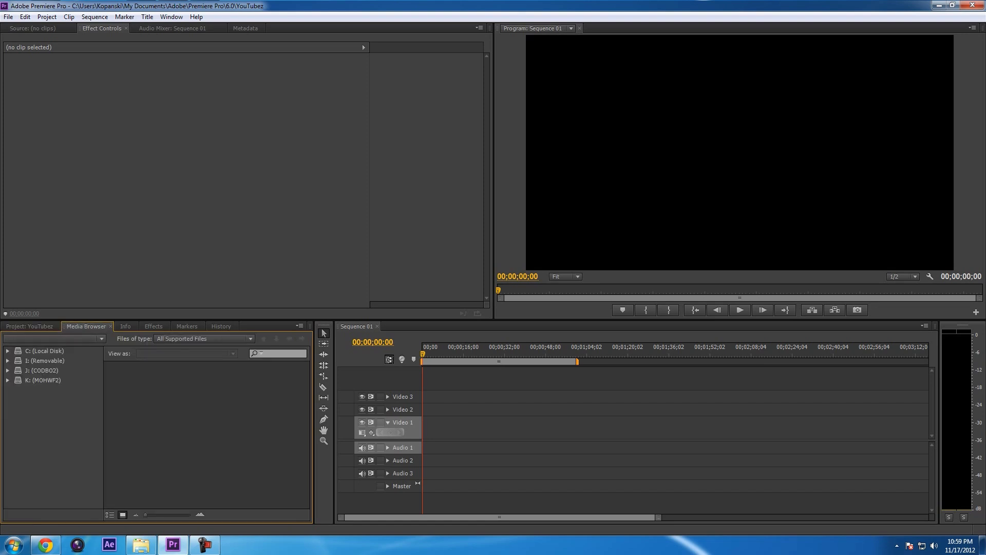
pyautogui.click(125, 326)
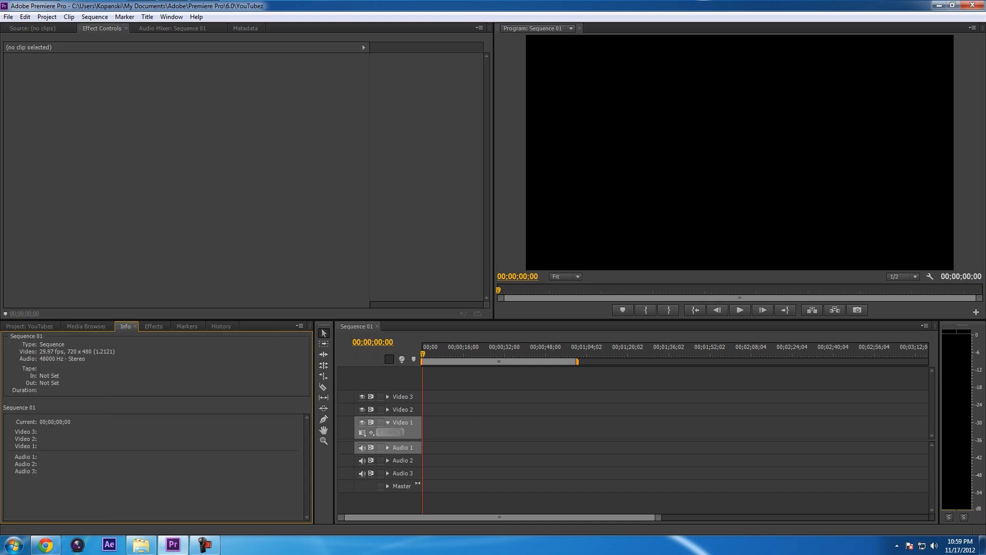
pyautogui.hotkey('shift', '7')
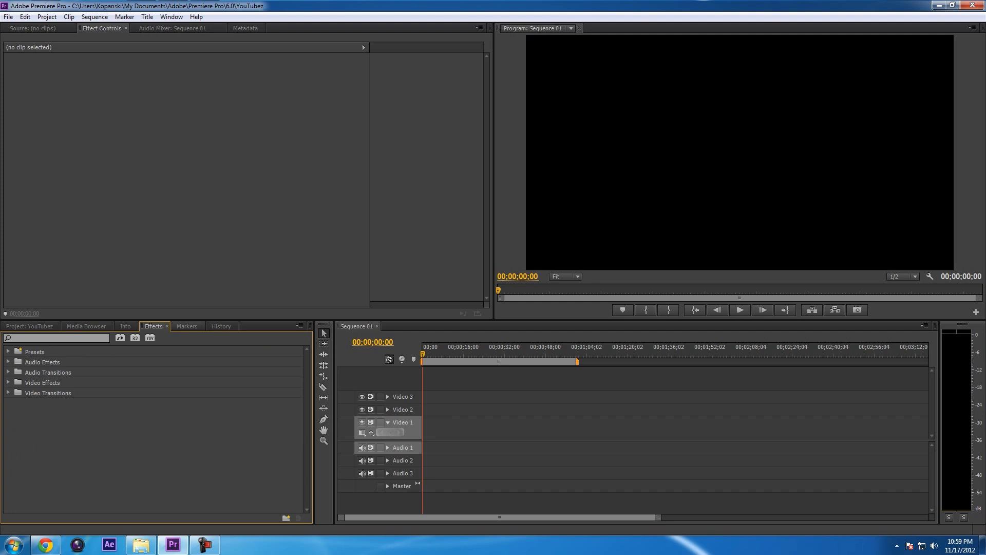
pyautogui.click(187, 326)
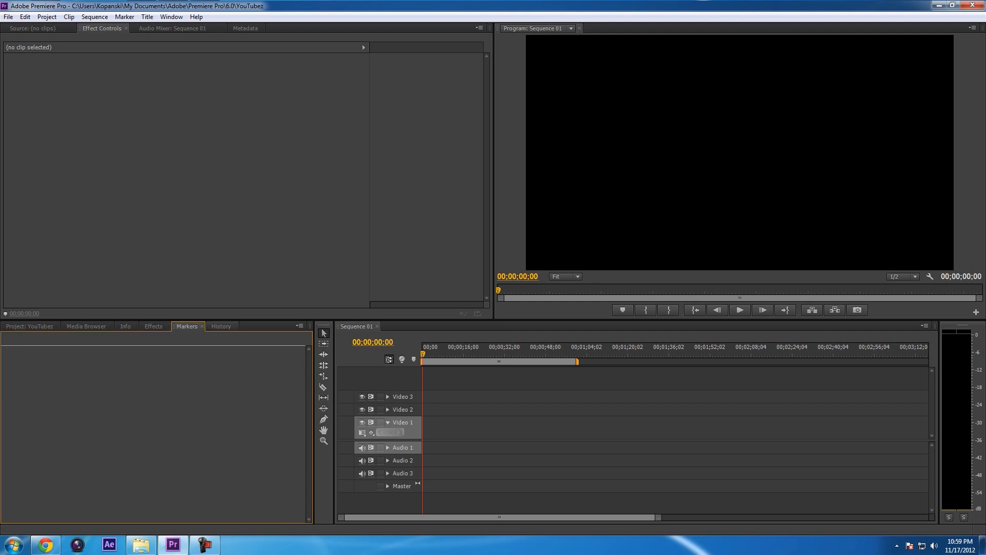
pyautogui.click(222, 326)
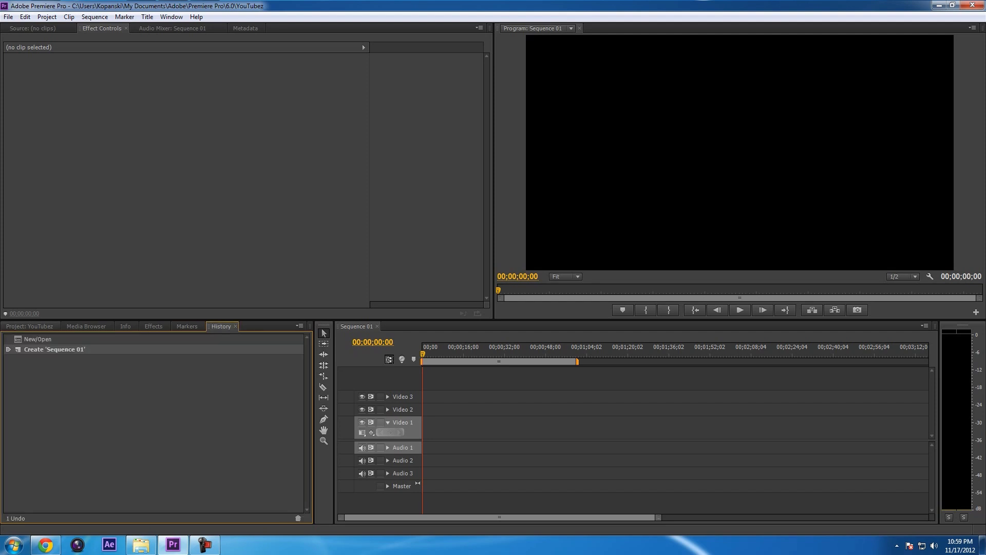
# Import the MVI_1200 movie from the Slow Motion documents folder and place it at the start of Video 1.
pyautogui.click(30, 326)
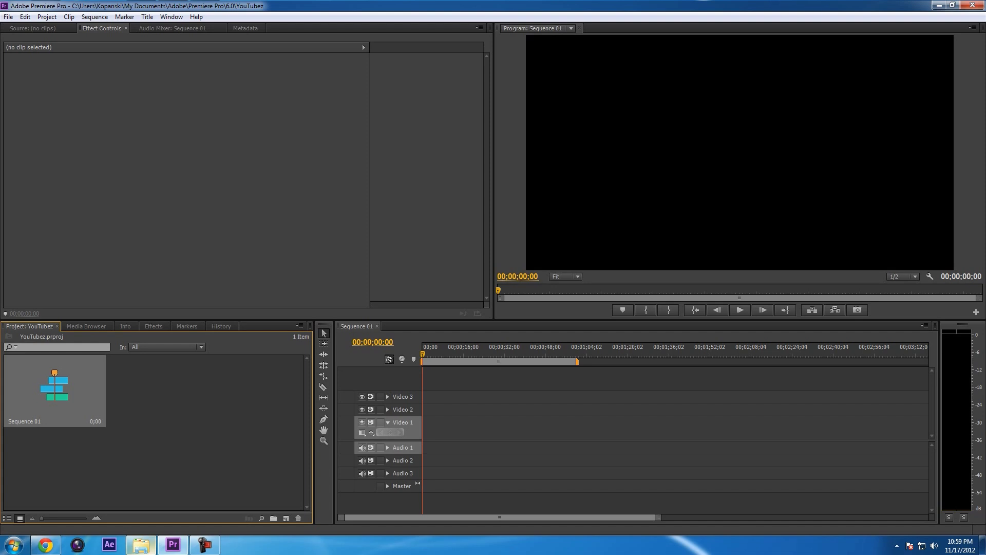
pyautogui.click(142, 544)
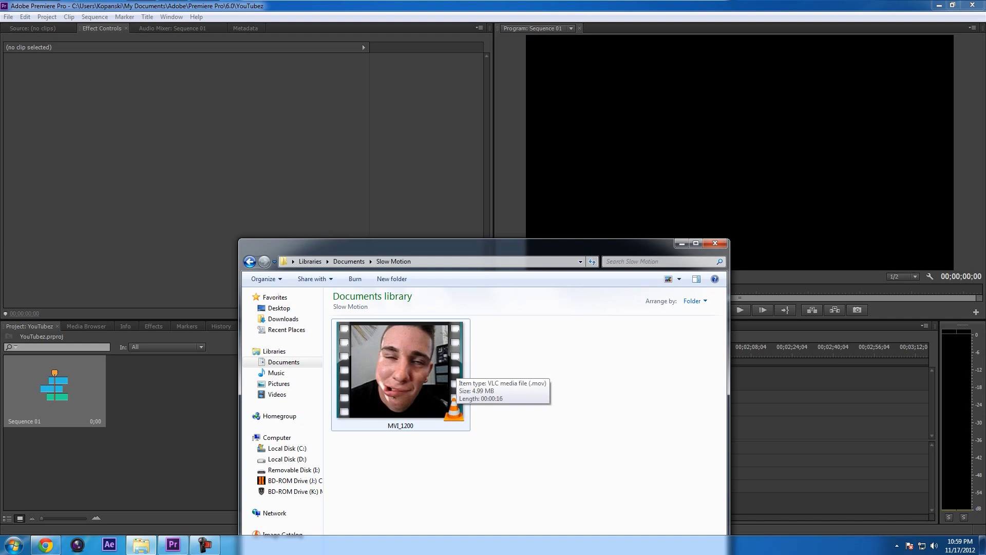
pyautogui.moveTo(451, 372); pyautogui.dragTo(137, 404)
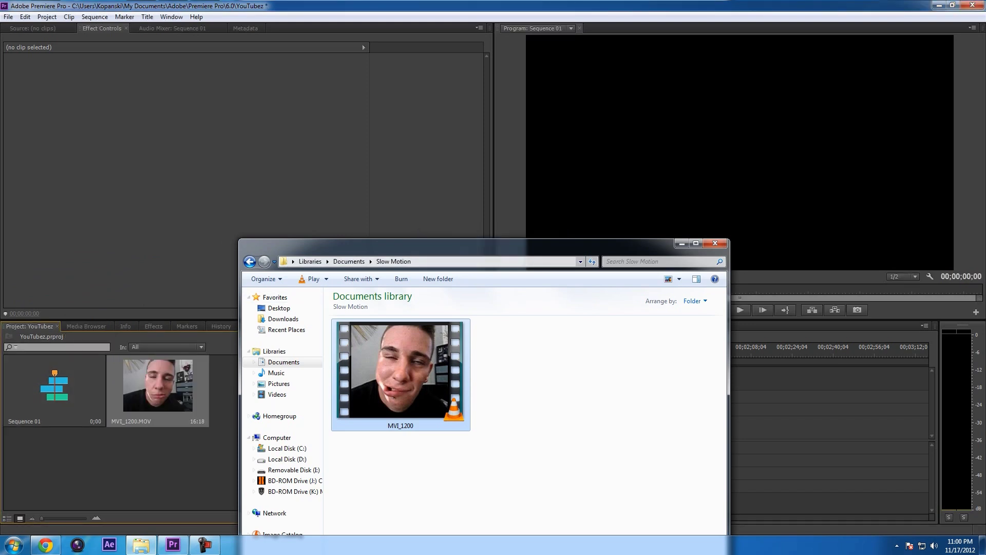
pyautogui.click(682, 243)
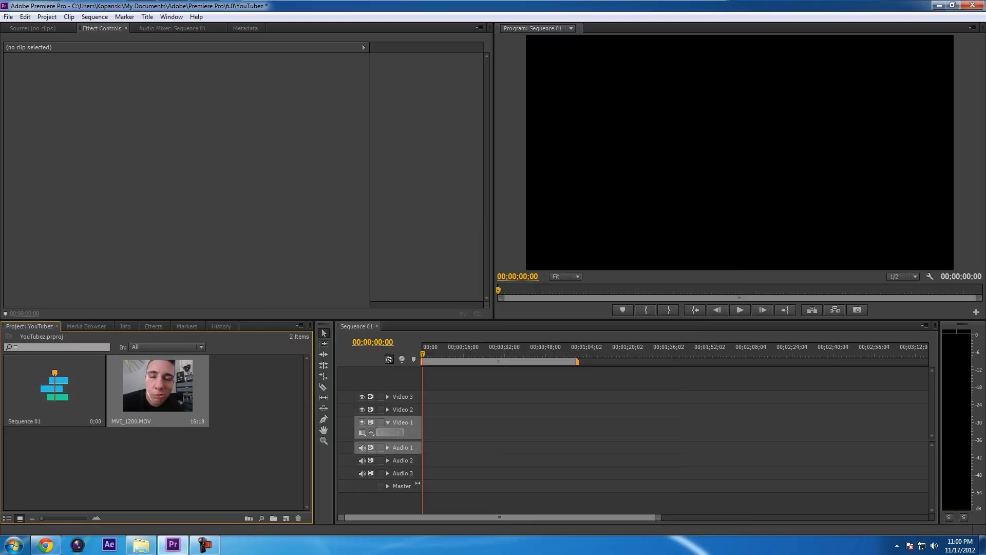
pyautogui.click(55, 390)
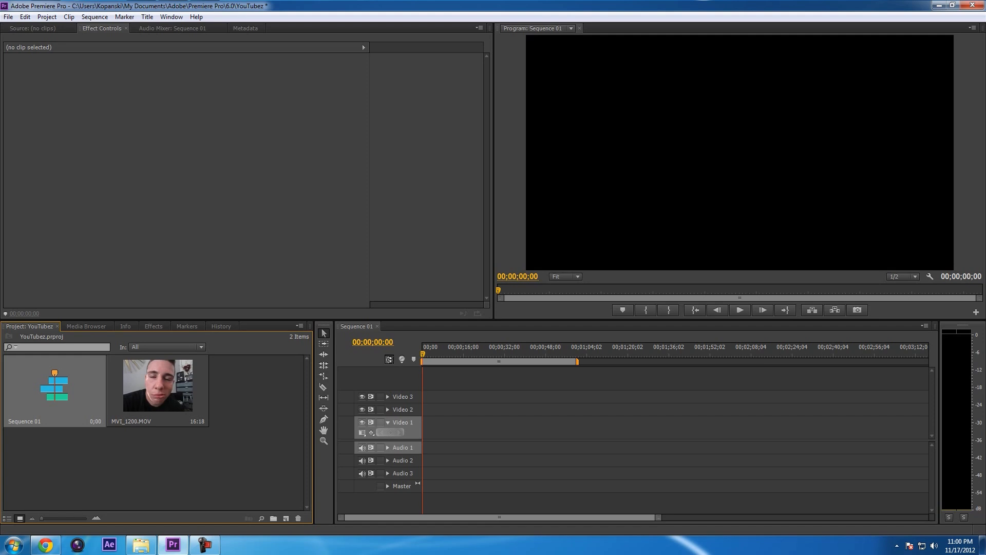
pyautogui.moveTo(156, 385)
pyautogui.mouseDown()
pyautogui.moveTo(164, 401)
pyautogui.moveTo(423, 409)
pyautogui.moveTo(422, 421)
pyautogui.mouseUp()
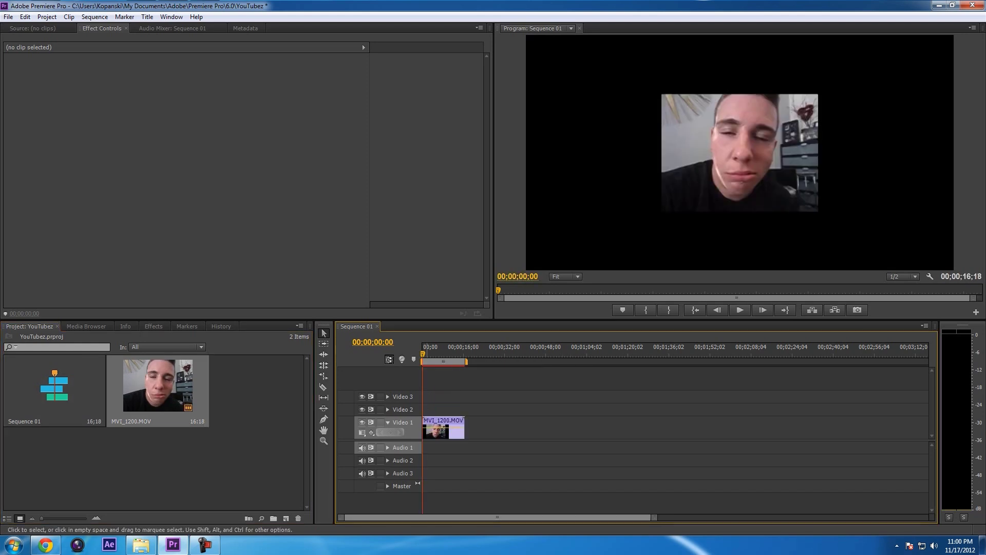
# Play the opening of the MVI_1200.MOV clip several times and return the playhead to the sequence start.
pyautogui.press('space')
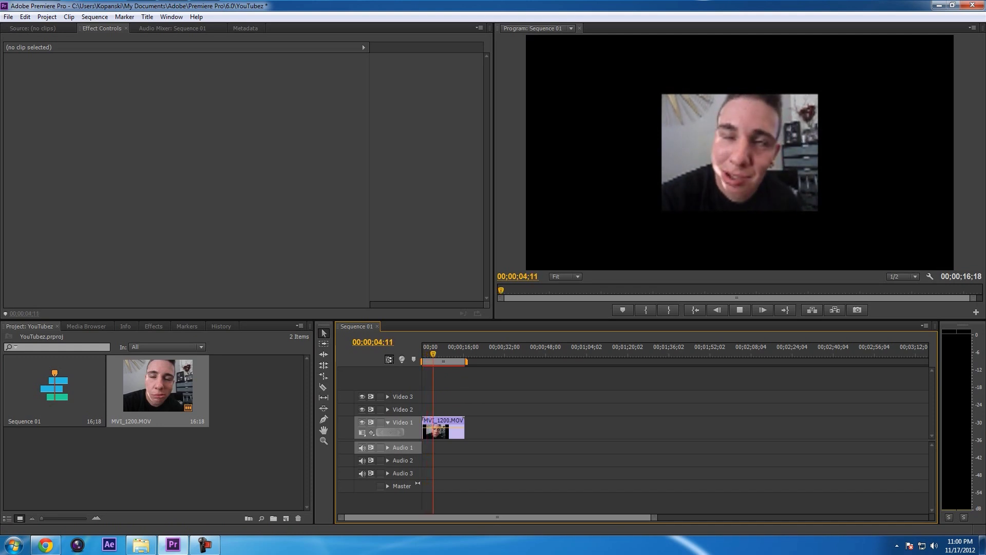
pyautogui.click(422, 354)
pyautogui.press('space')
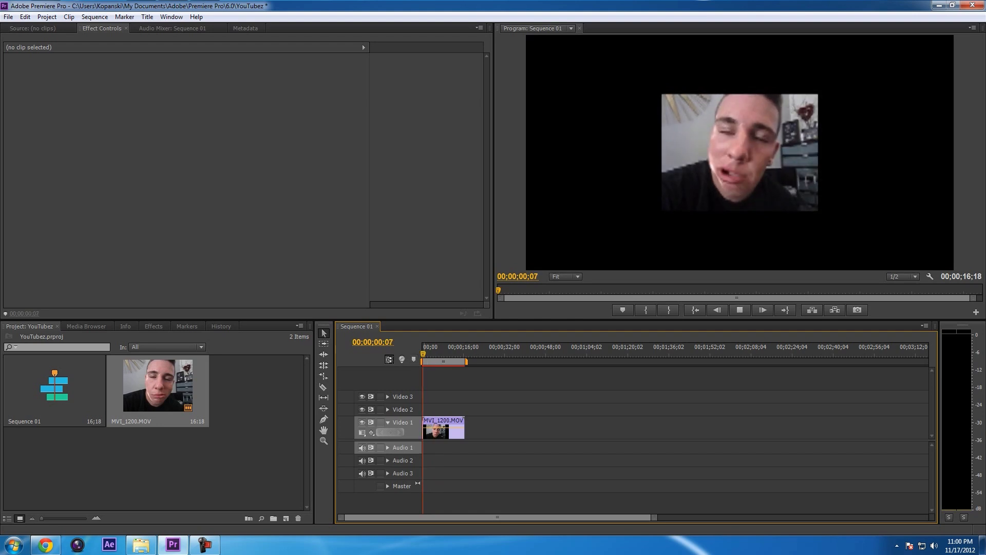
pyautogui.press('space')
pyautogui.click(422, 354)
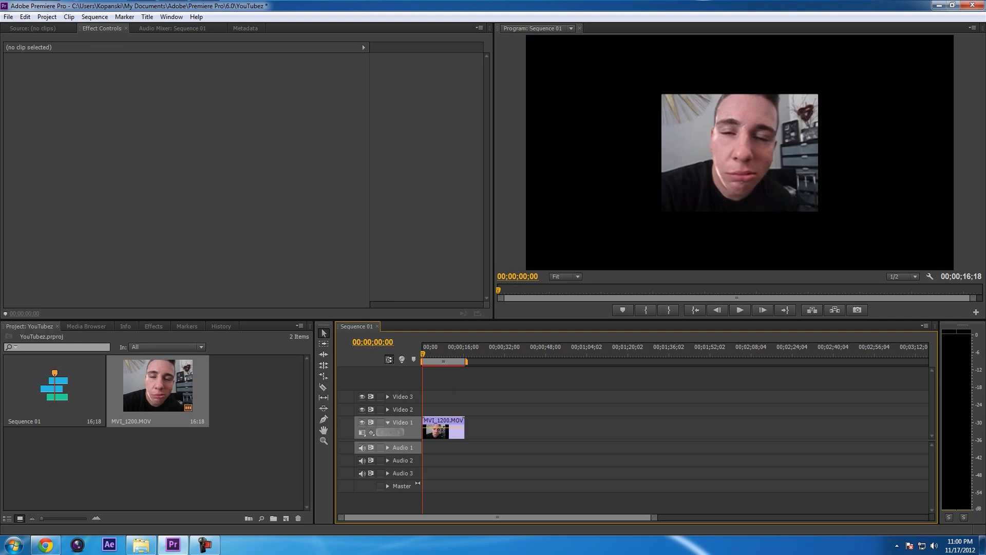
pyautogui.press('space')
pyautogui.click(422, 353)
pyautogui.press('space')
pyautogui.press('Home')
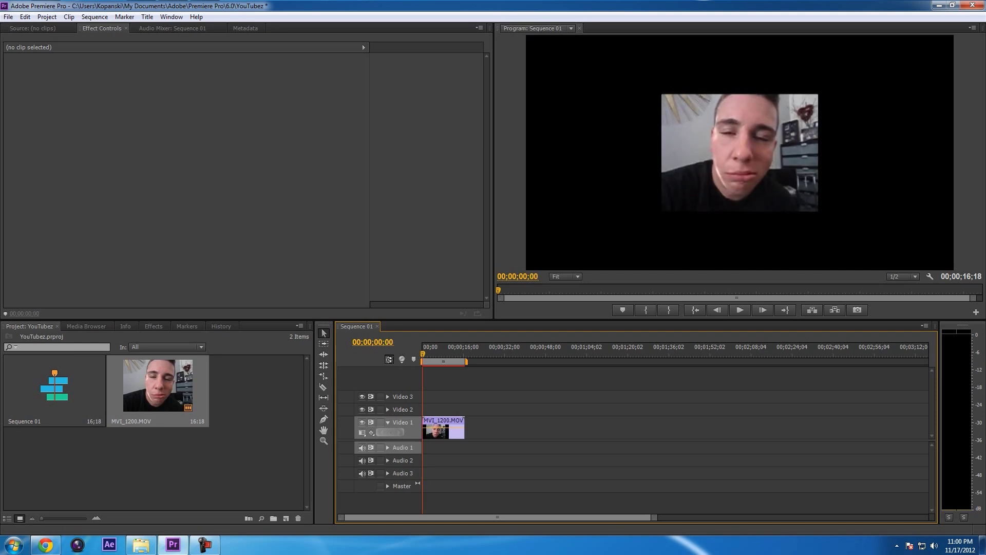
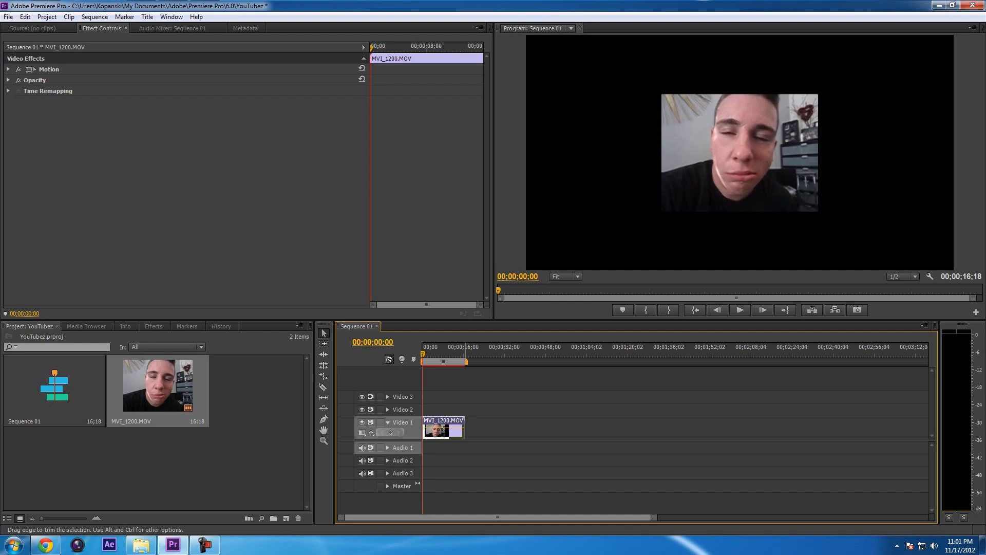
# Try pasting two copies of the MVI_1200.MOV clip after the original on Video 1, and undo both pastes.
pyautogui.hotkey('ctrl', 'c')
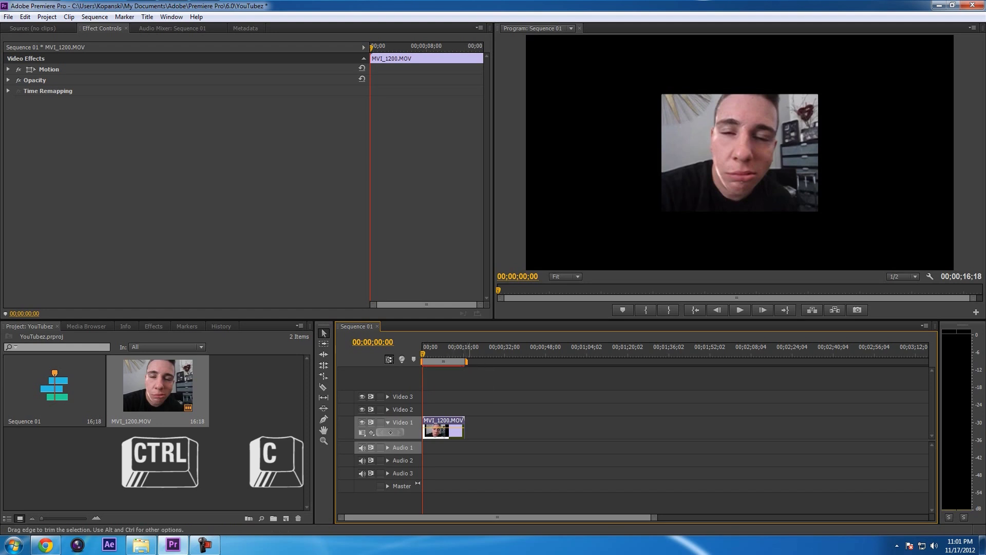
pyautogui.click(466, 428)
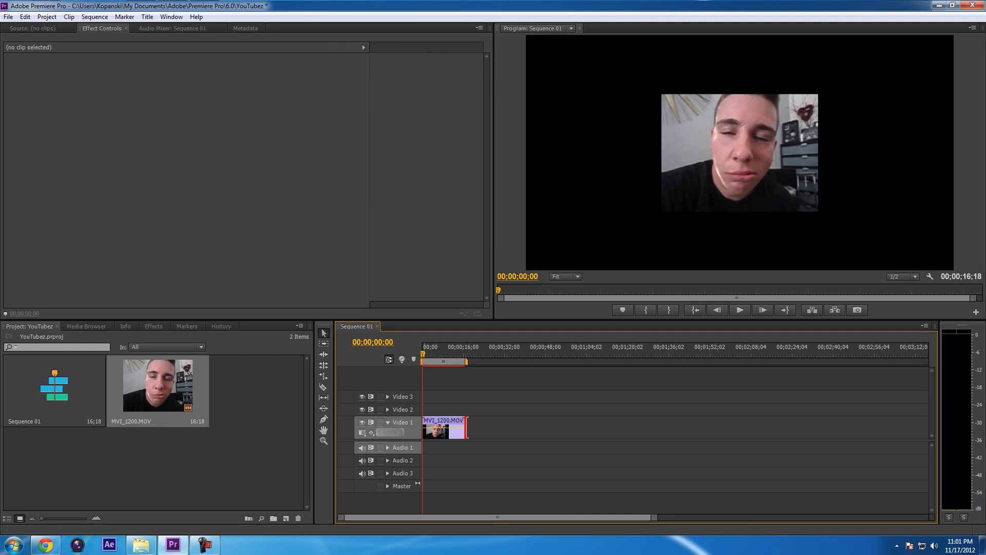
pyautogui.moveTo(423, 354); pyautogui.dragTo(466, 354)
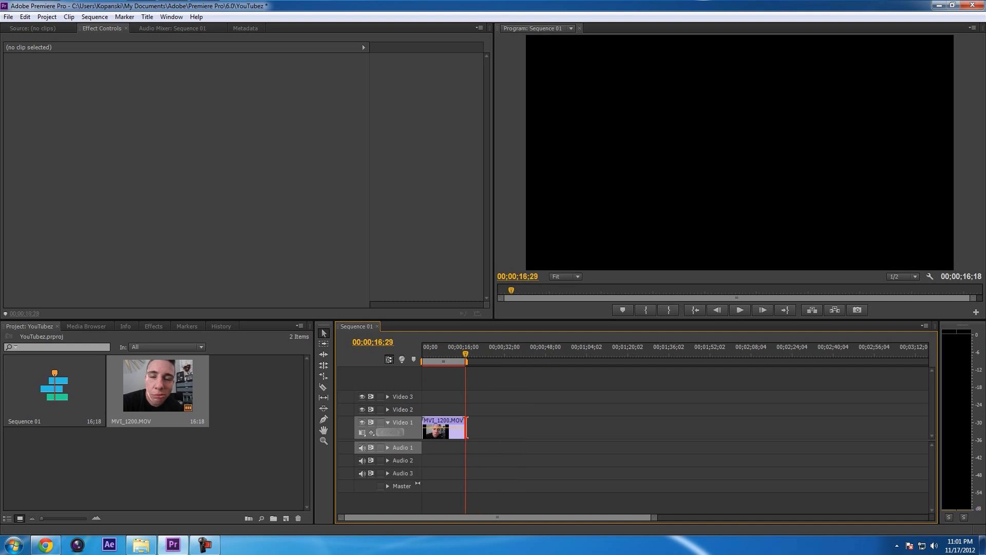
pyautogui.hotkey('ctrl', 'v')
pyautogui.hotkey('ctrl', 'v')
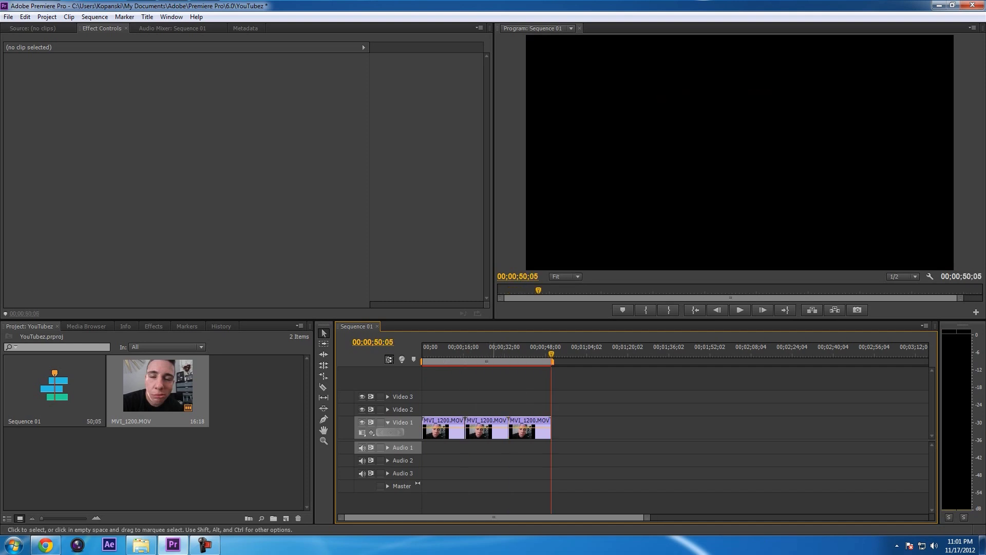
pyautogui.hotkey('ctrl', 'z')
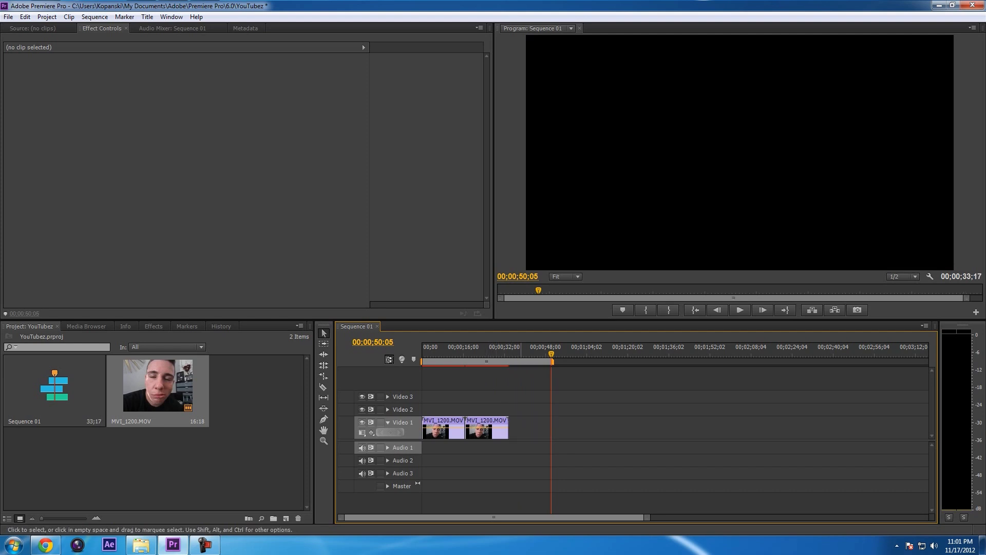
pyautogui.hotkey('ctrl', 'z')
# Paste nine copies of the MVI_1200.MOV clip end to end after the original on Video 1.
pyautogui.click(440, 349)
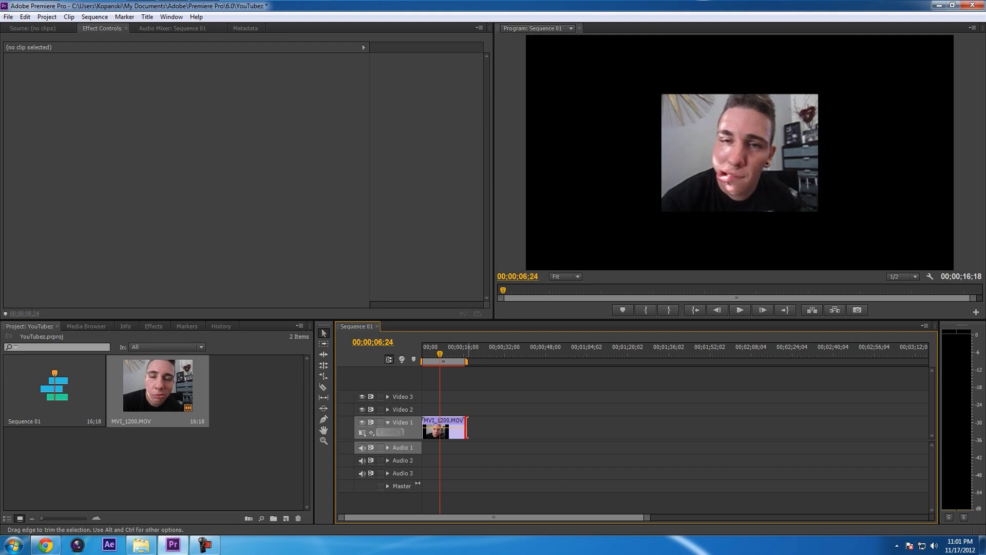
pyautogui.press('.')
pyautogui.hotkey('ctrl', 'z')
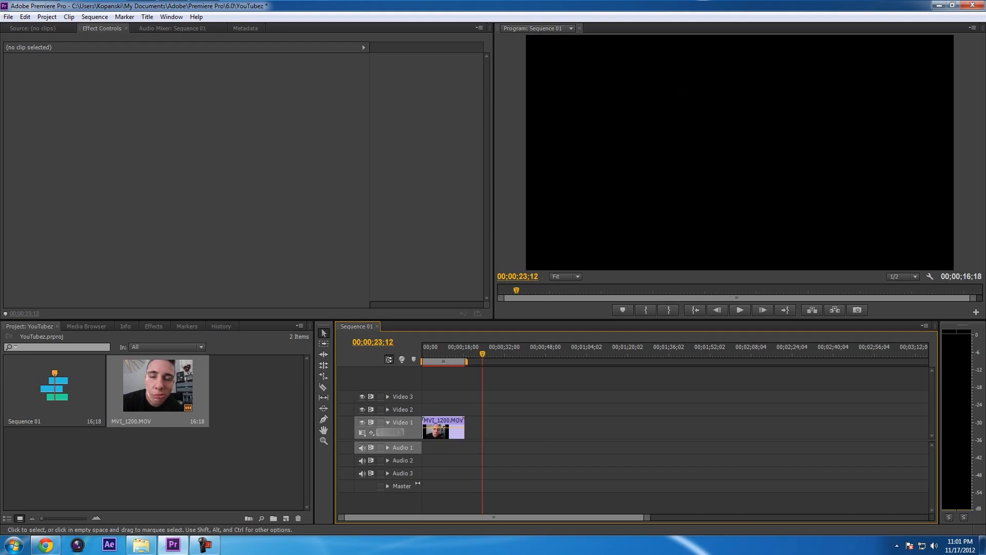
pyautogui.moveTo(482, 353); pyautogui.dragTo(464, 353)
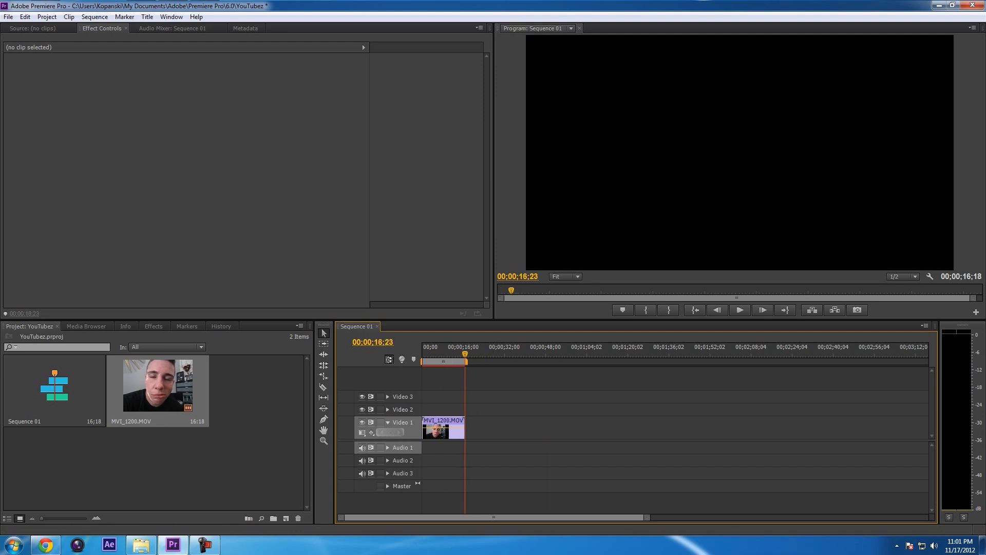
pyautogui.hotkey('ctrl', 'v')
pyautogui.hotkey('ctrl', 'v')
pyautogui.hotkey('ctrl', 'v')
pyautogui.hotkey('ctrl', 'v')
pyautogui.hotkey('ctrl', 'v')
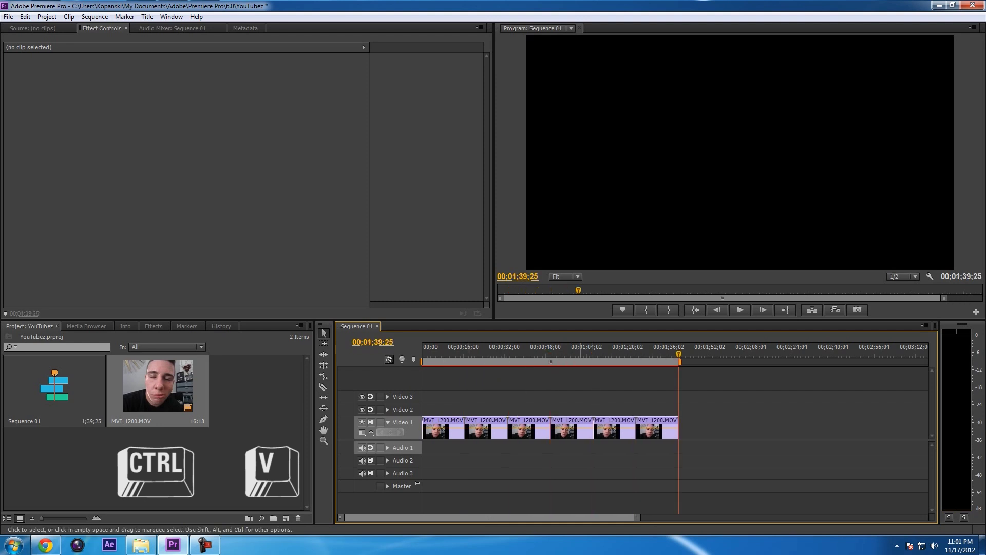
pyautogui.hotkey('ctrl', 'v')
pyautogui.hotkey('ctrl', 'v')
pyautogui.hotkey('ctrl', 'v')
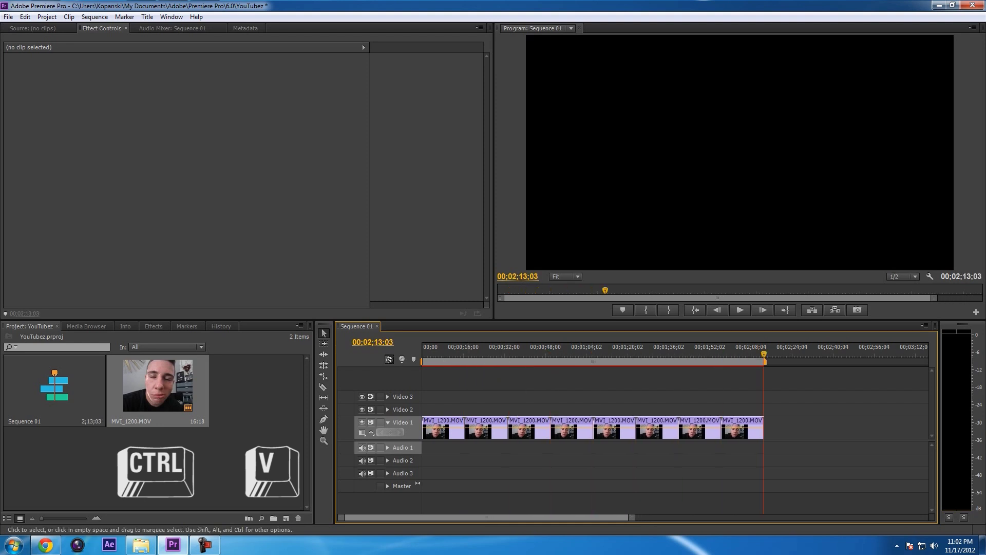
pyautogui.hotkey('ctrl', 'v')
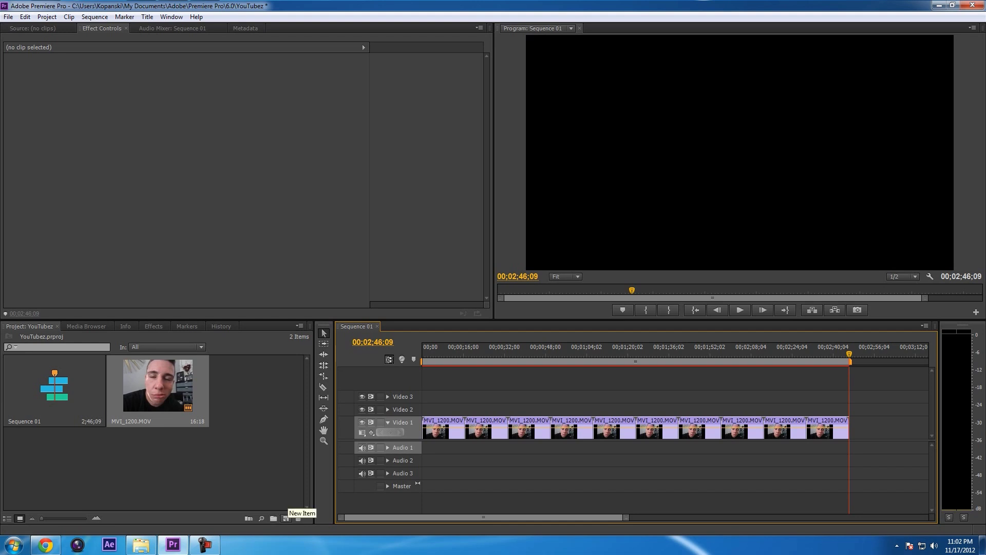
# Create a new sequence named Sequence 02 with the DV - NTSC Widescreen 48kHz preset.
pyautogui.click(286, 518)
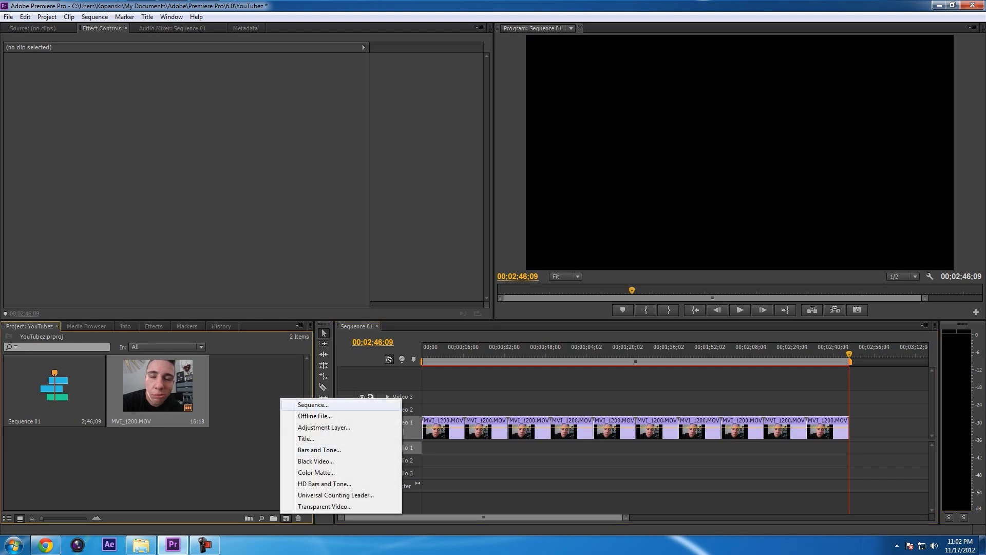
pyautogui.click(312, 405)
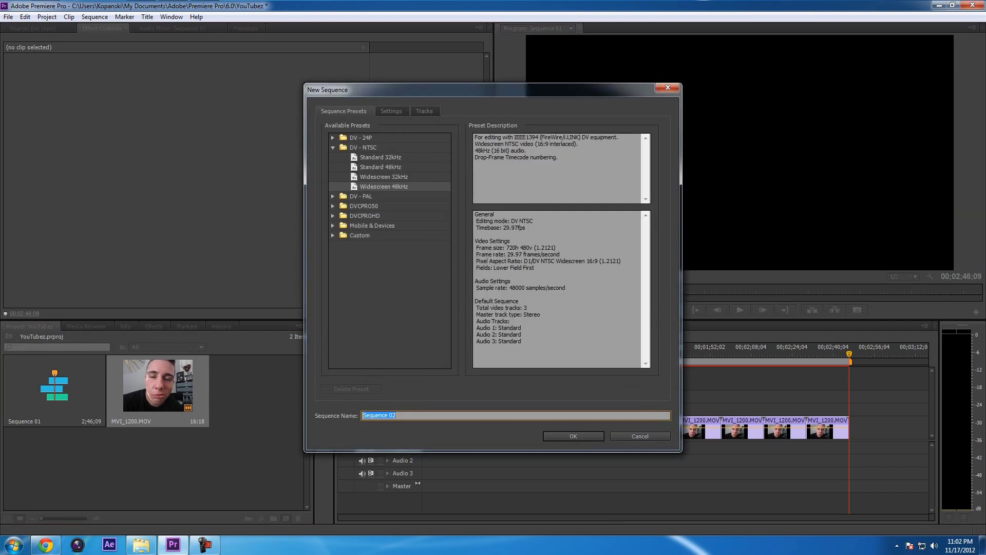
pyautogui.press('Tab')
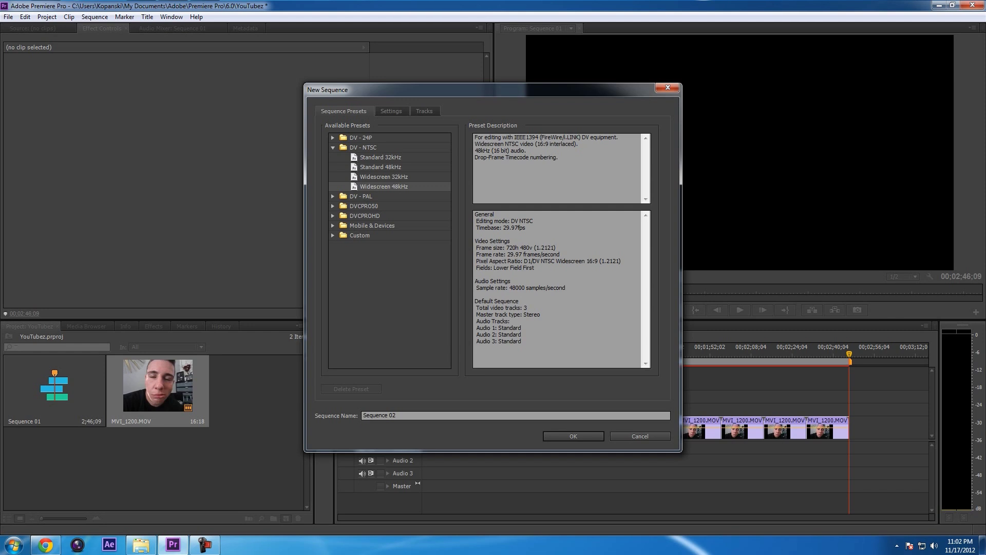
pyautogui.press('Return')
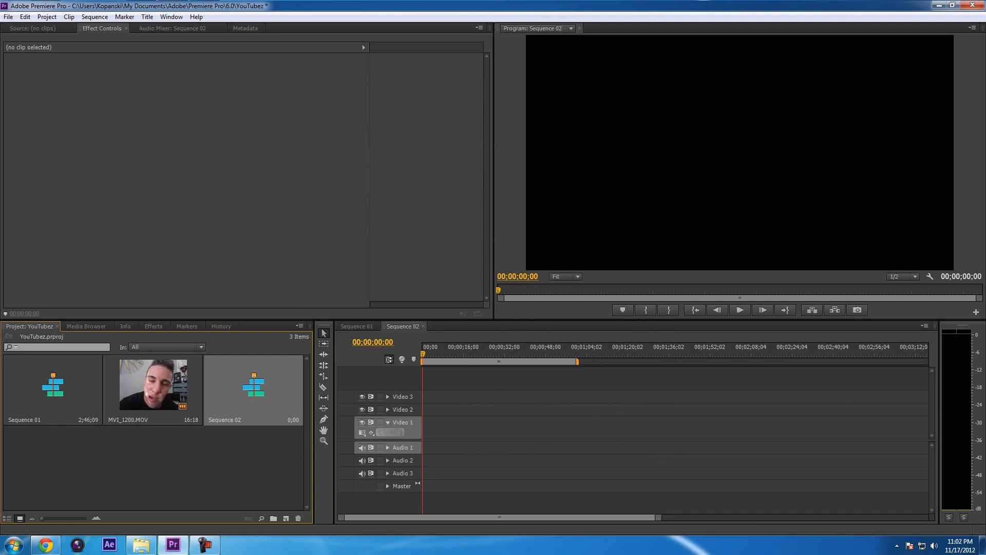
# Nest Sequence 01 in Sequence 02 at the start of Video 1 and Audio 1.
pyautogui.moveTo(53, 388); pyautogui.dragTo(428, 428)
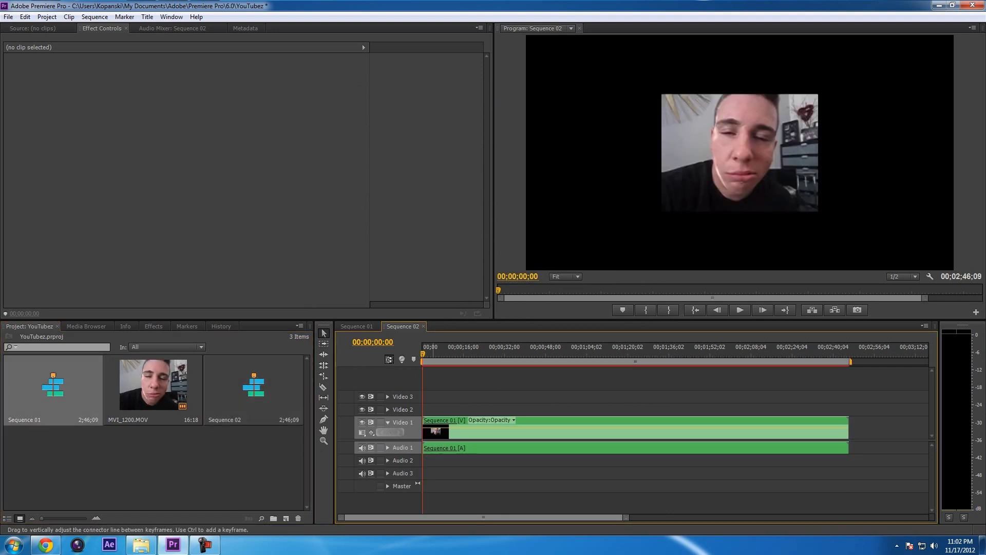
pyautogui.moveTo(422, 353); pyautogui.dragTo(422, 354)
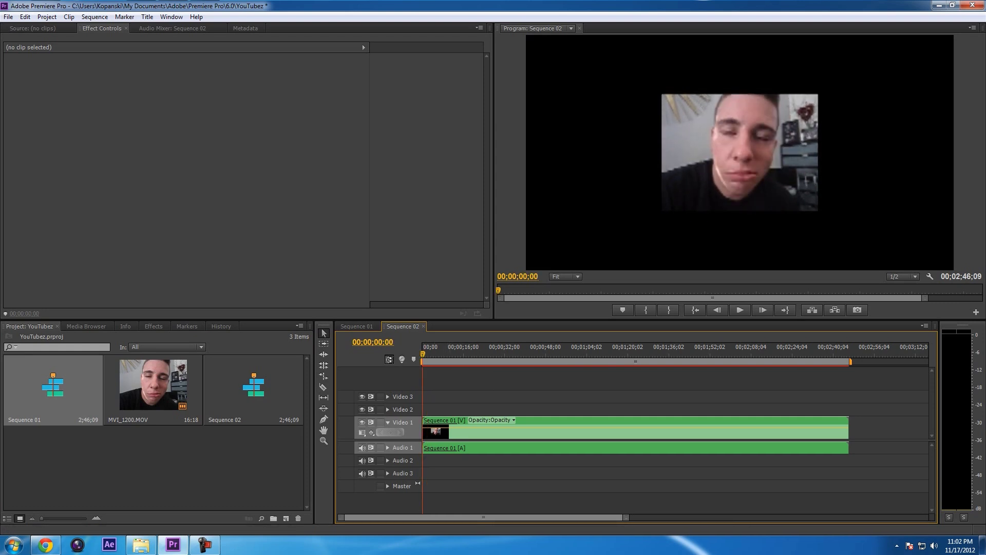
pyautogui.moveTo(422, 353); pyautogui.dragTo(423, 354)
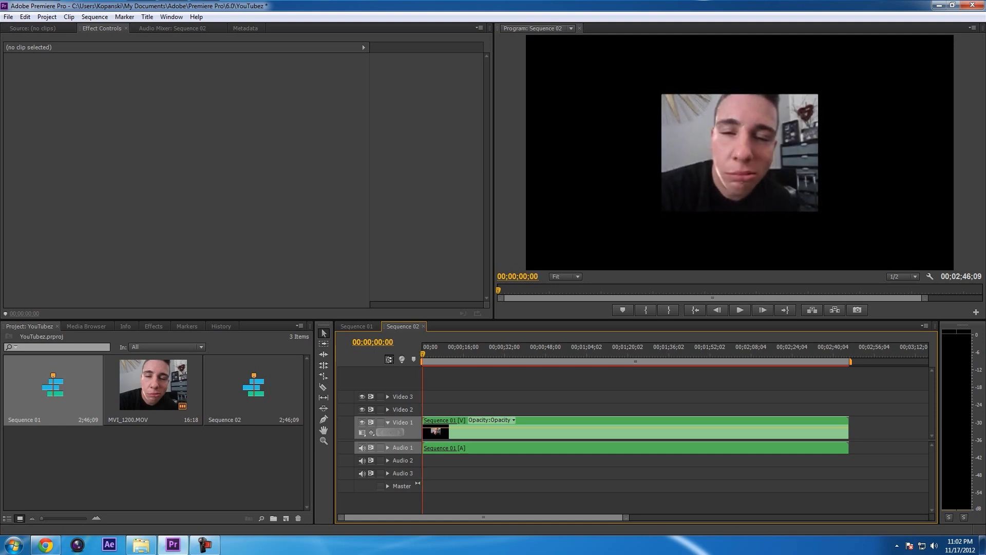
# Try splitting the nested Sequence 01 at 00;00;11;12 and deleting its first part, undo both edits, and return the playhead to the start.
pyautogui.press('space')
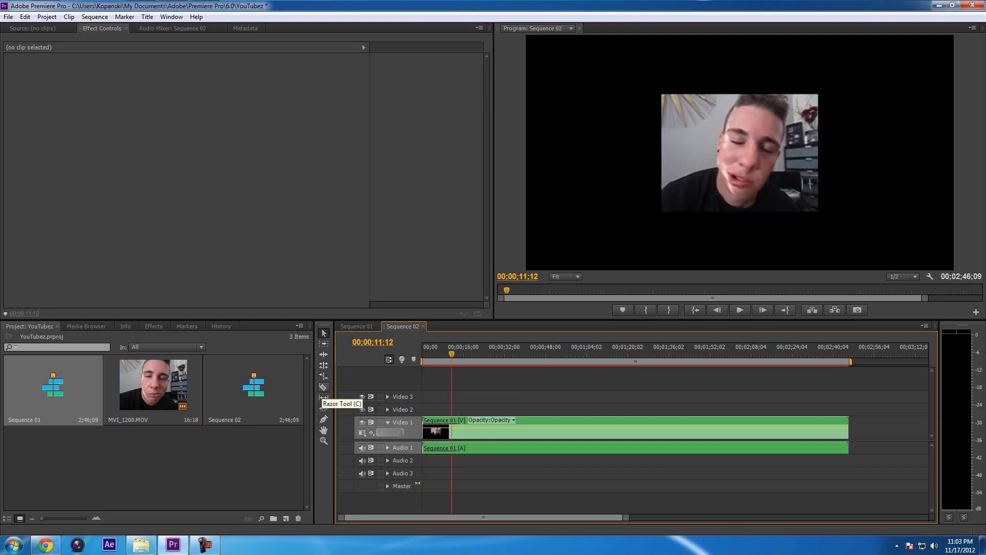
pyautogui.click(323, 387)
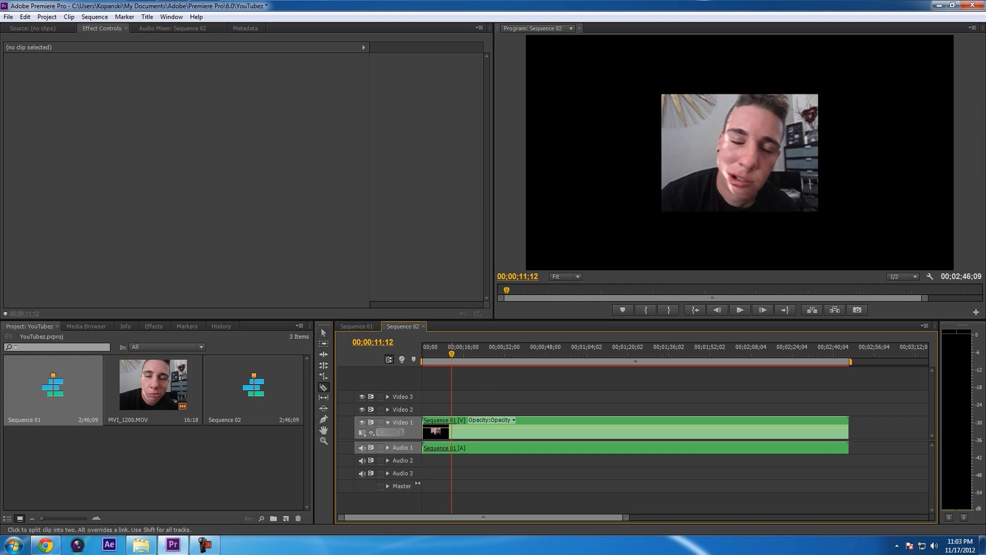
pyautogui.click(452, 431)
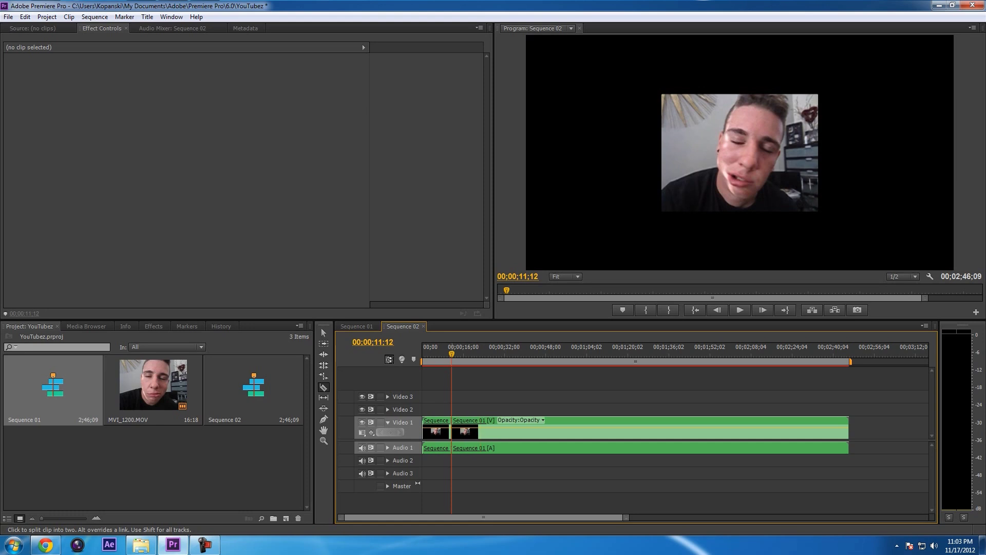
pyautogui.click(323, 333)
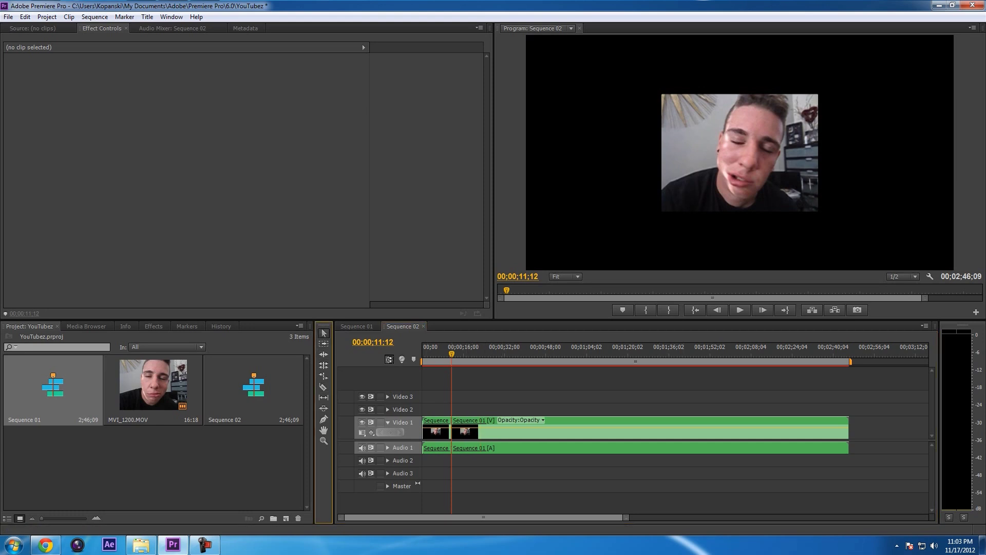
pyautogui.click(438, 430)
pyautogui.press('Delete')
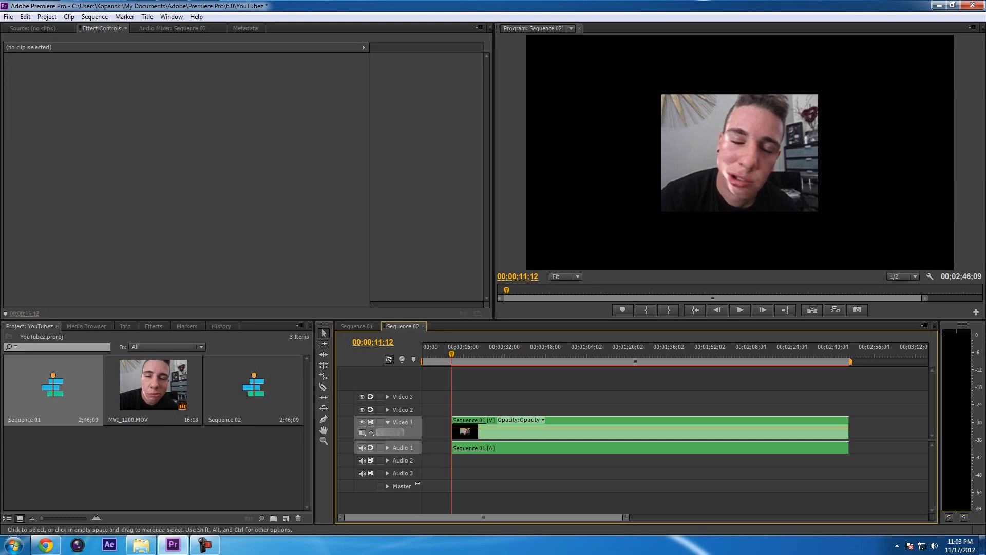
pyautogui.hotkey('ctrl', 'z')
pyautogui.hotkey('ctrl', 'z')
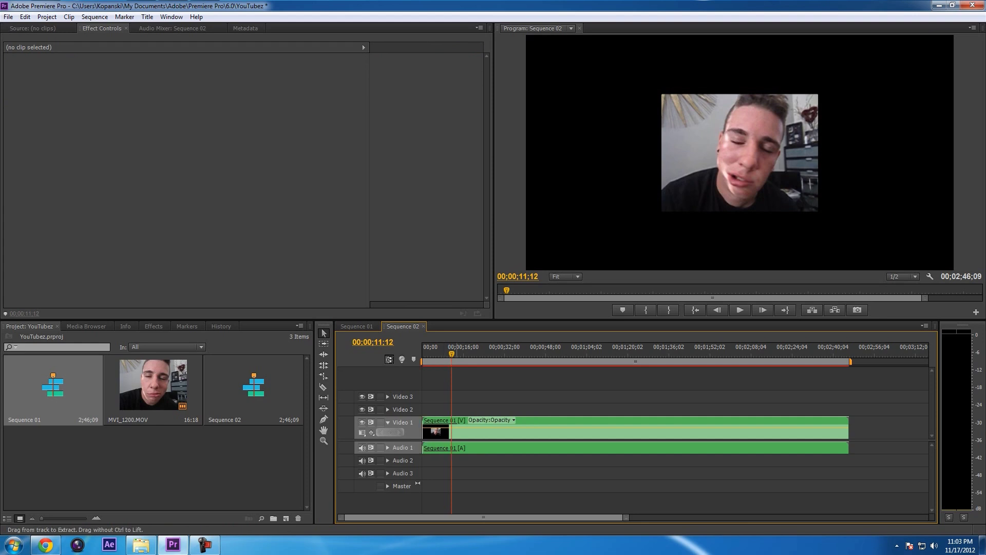
pyautogui.moveTo(451, 353); pyautogui.dragTo(422, 353)
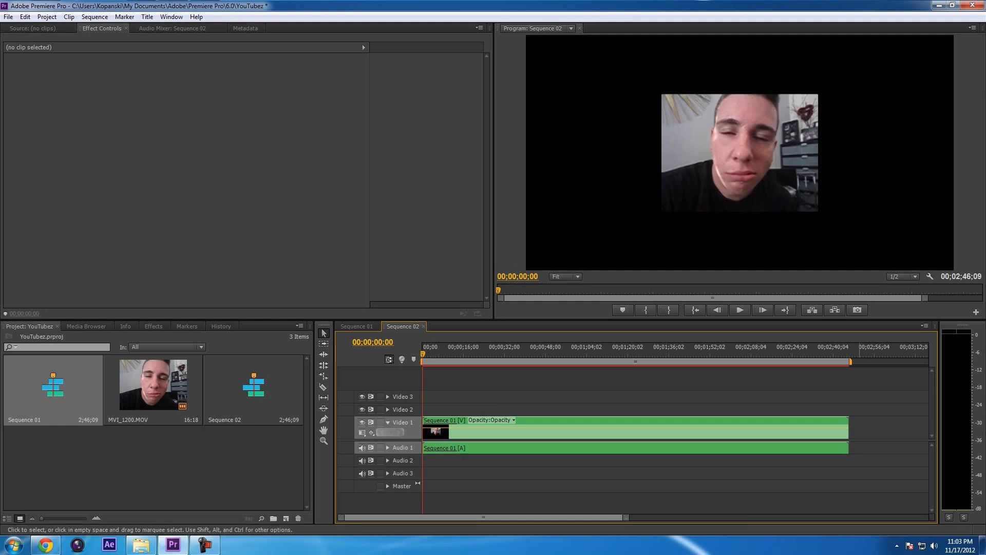
# Apply the Twixtor effect from the RE:Vision Plug-ins video effects to the nested Sequence 01 clip.
pyautogui.click(154, 326)
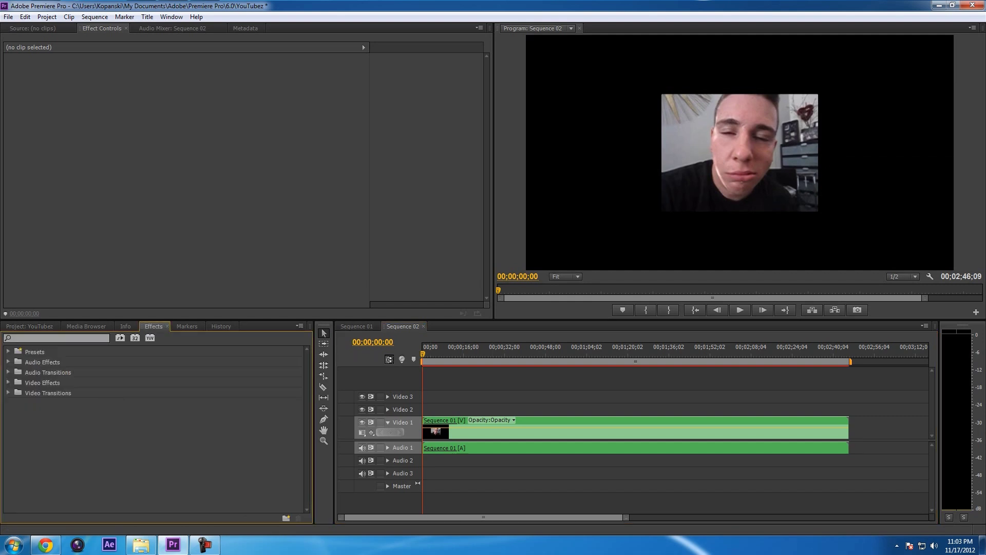
pyautogui.click(8, 382)
pyautogui.scroll(-1, 52, 392)
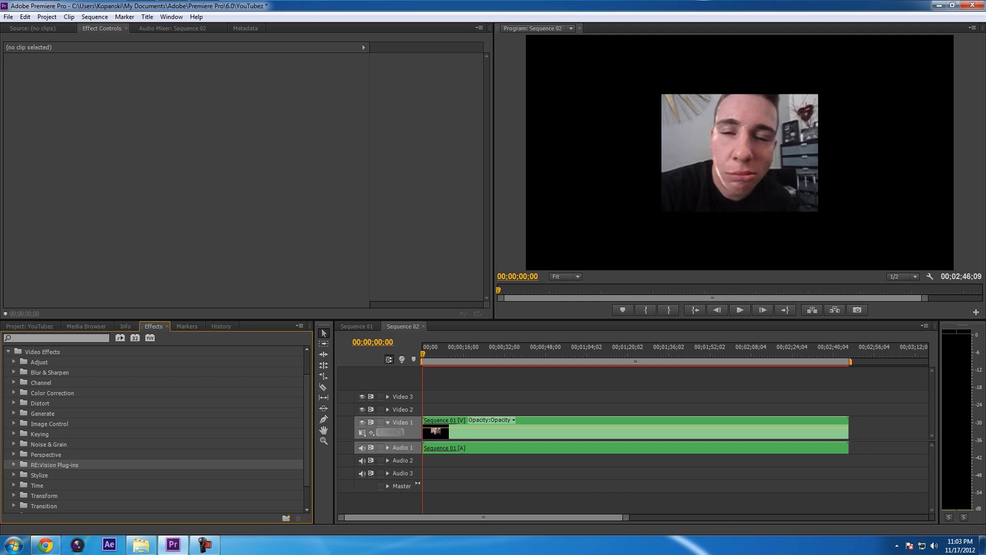
pyautogui.press('Right')
pyautogui.scroll(-1, 154, 474)
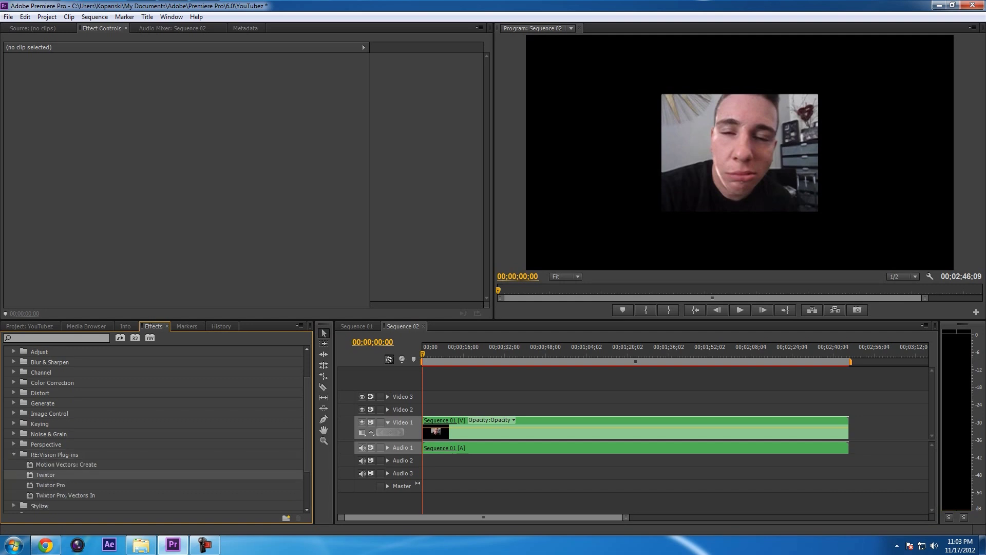
pyautogui.press('Down')
pyautogui.press('Up')
pyautogui.press('Down')
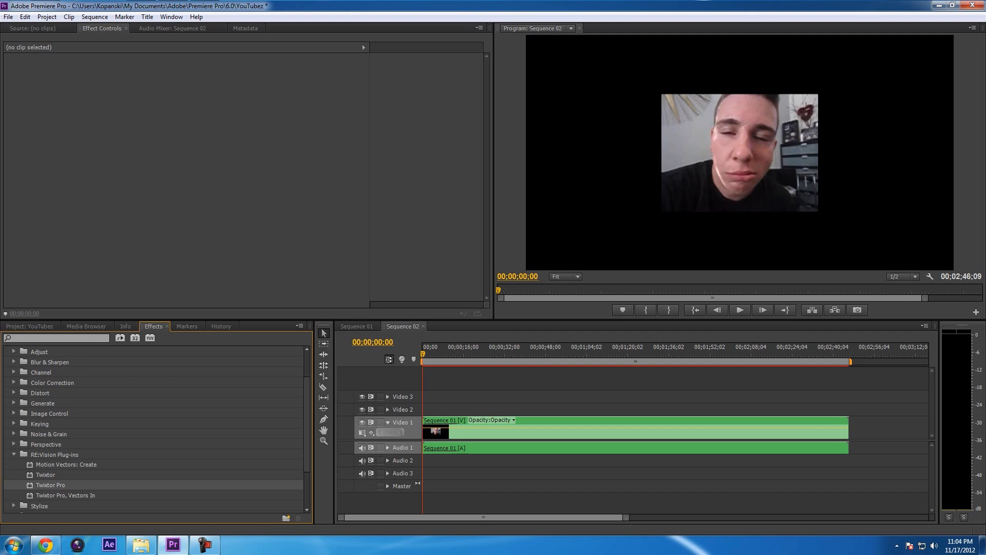
pyautogui.click(46, 474)
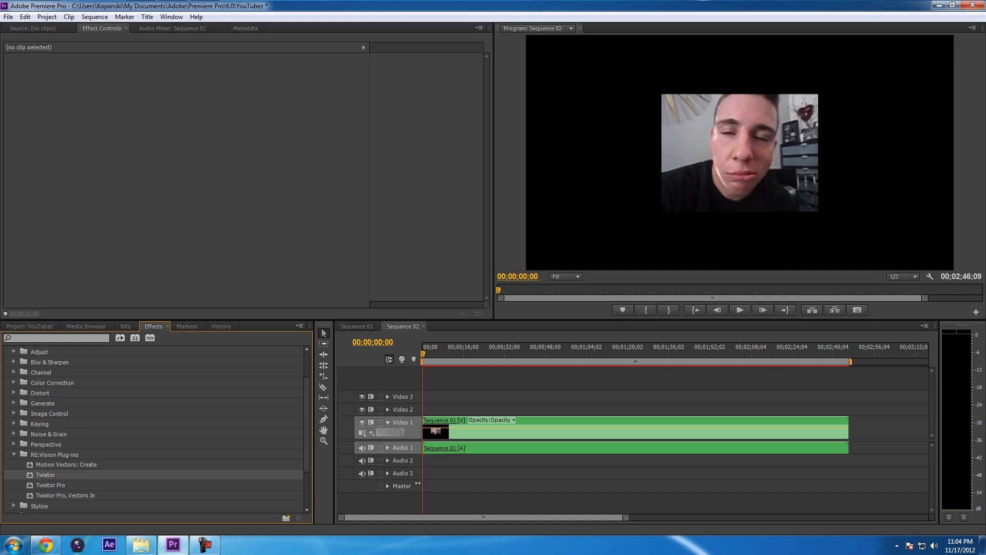
pyautogui.moveTo(45, 475); pyautogui.dragTo(462, 428)
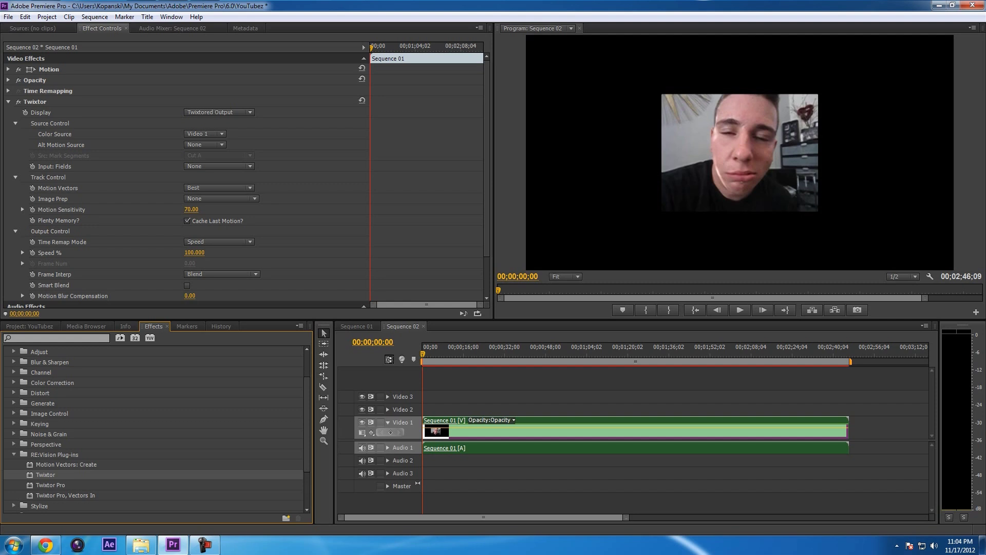
pyautogui.hotkey('shift', '2')
pyautogui.hotkey('shift', '6')
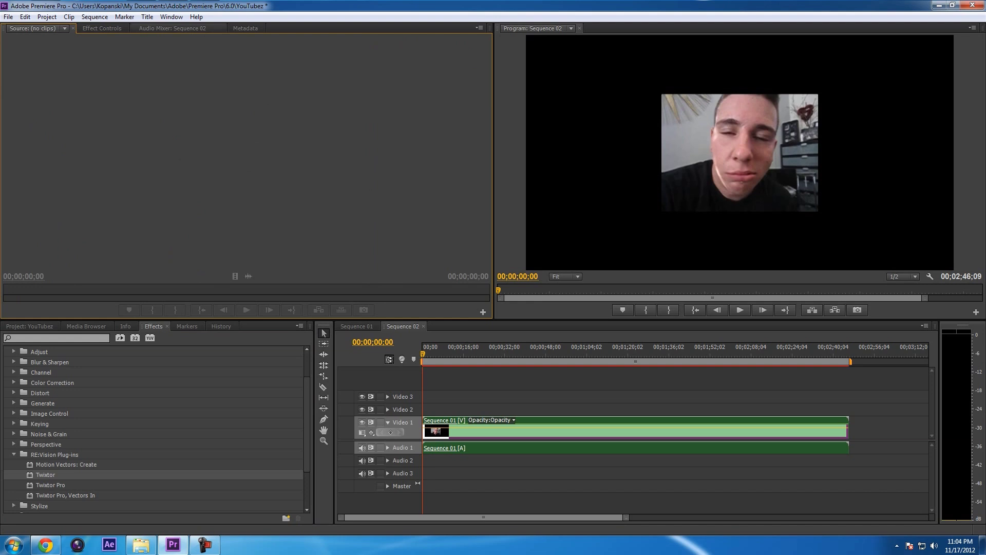
pyautogui.hotkey('ctrl', 'shift', '.')
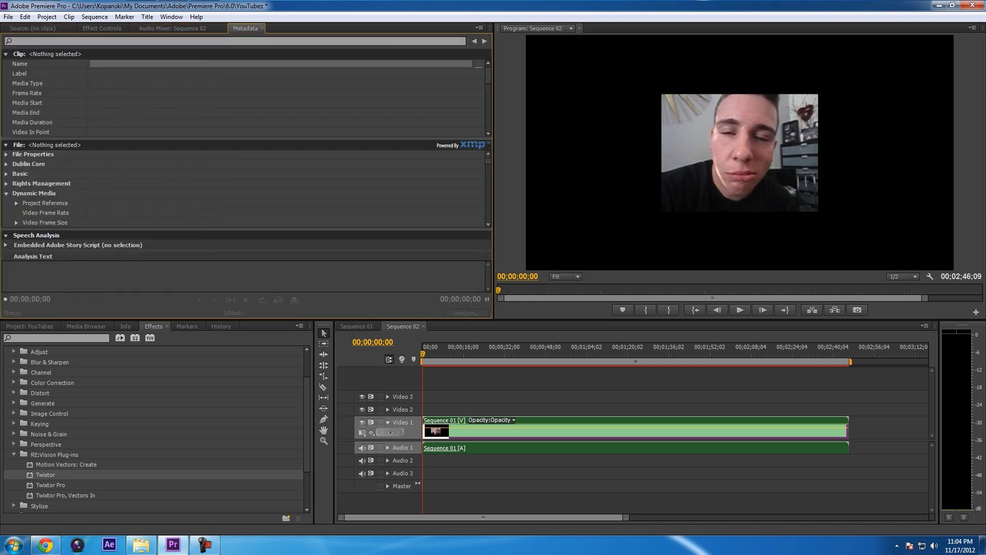
pyautogui.hotkey('shift', '5')
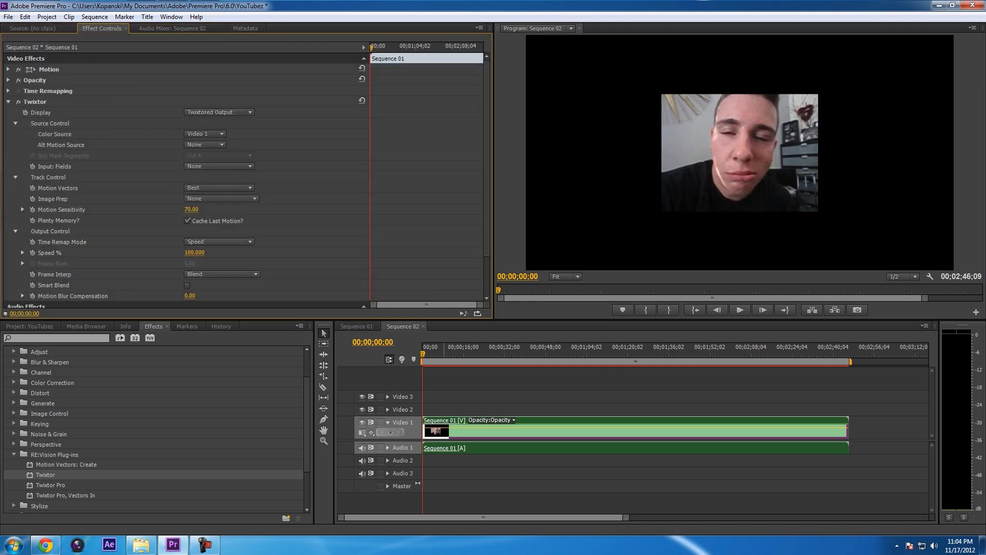
pyautogui.hotkey('shift', '3')
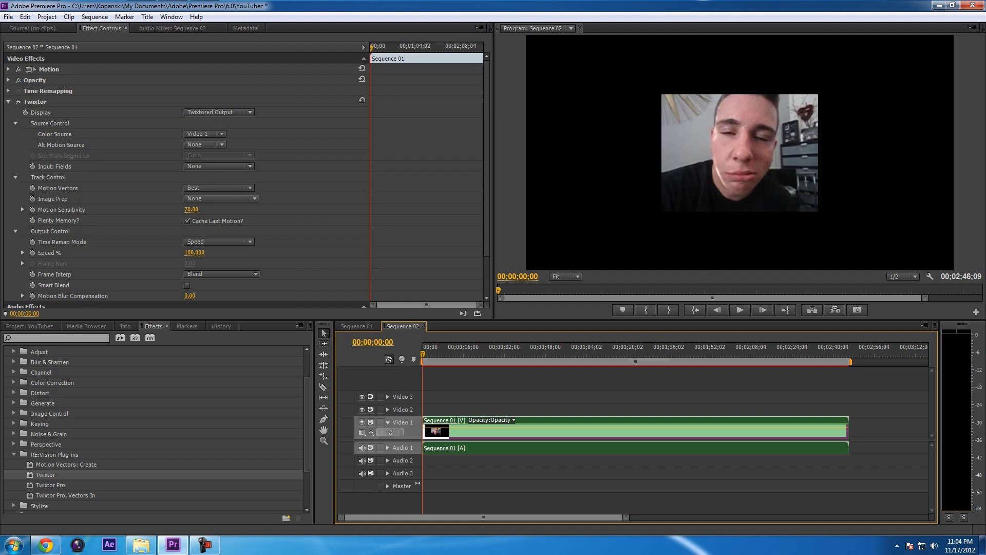
# Turn on keyframing for Twixtor's Speed % at the start of the nested clip.
pyautogui.scroll(-3, 186, 179)
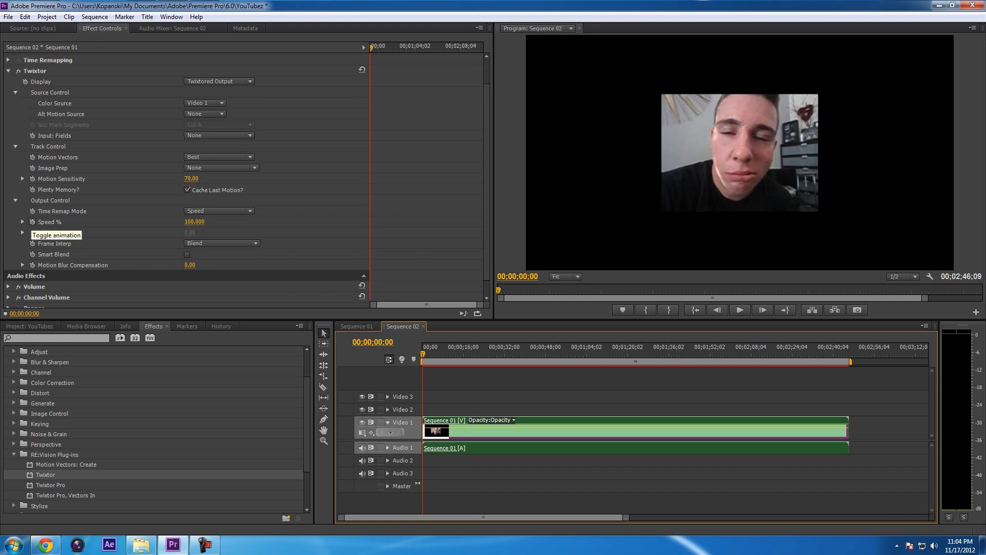
pyautogui.click(32, 222)
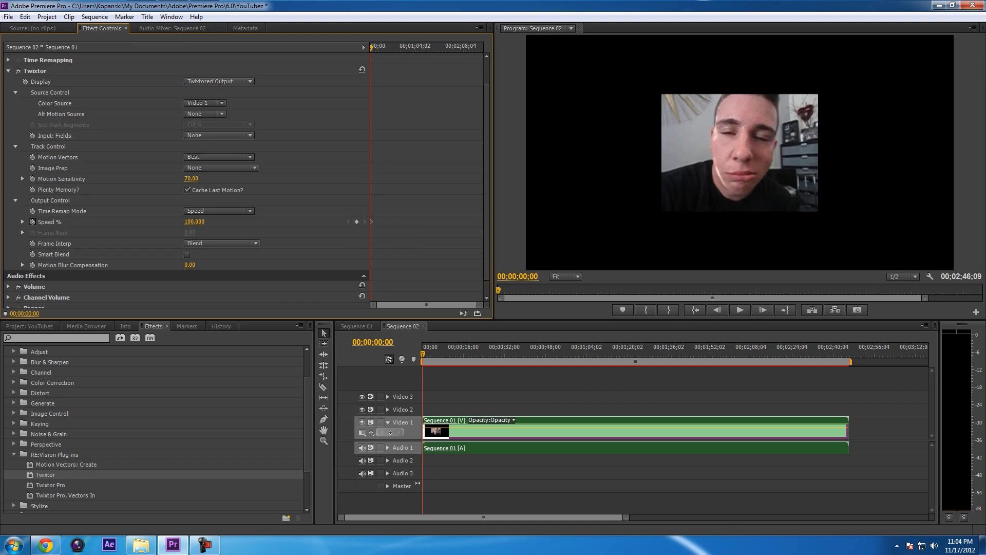
pyautogui.click(390, 432)
pyautogui.click(390, 432)
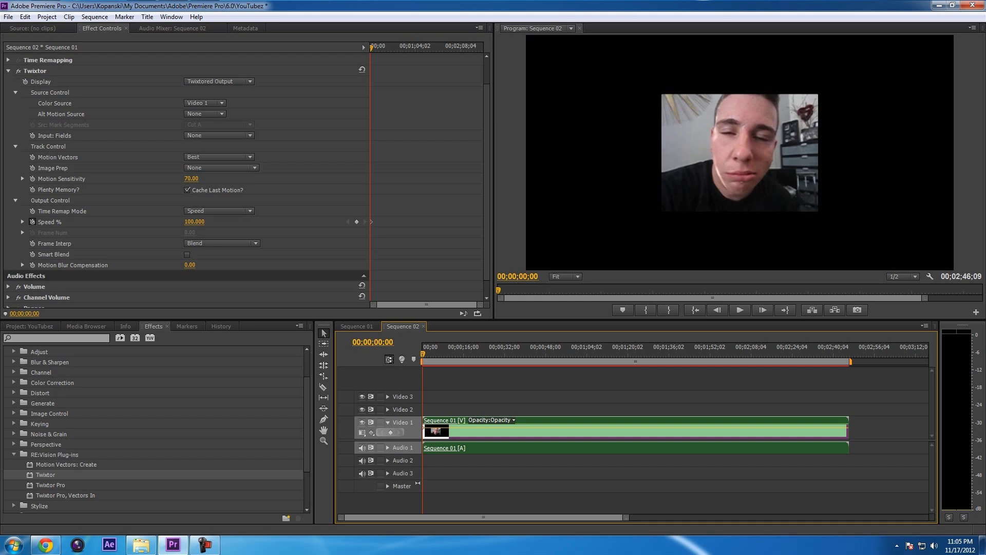
# Add a clip keyframe at 00;00;01;24 and set Twixtor's Speed % there to 15.
pyautogui.press('space')
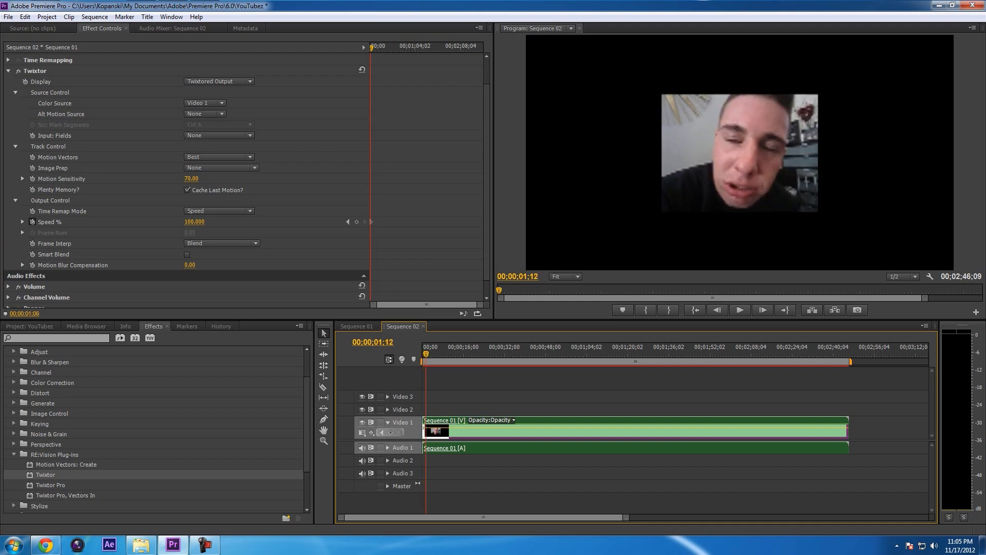
pyautogui.press('Home')
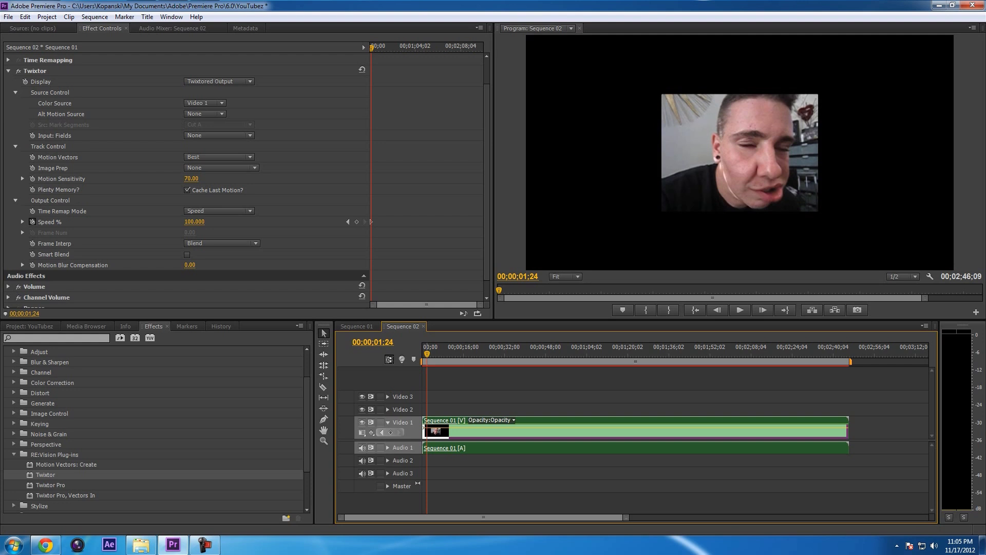
pyautogui.click(391, 432)
pyautogui.click(194, 222)
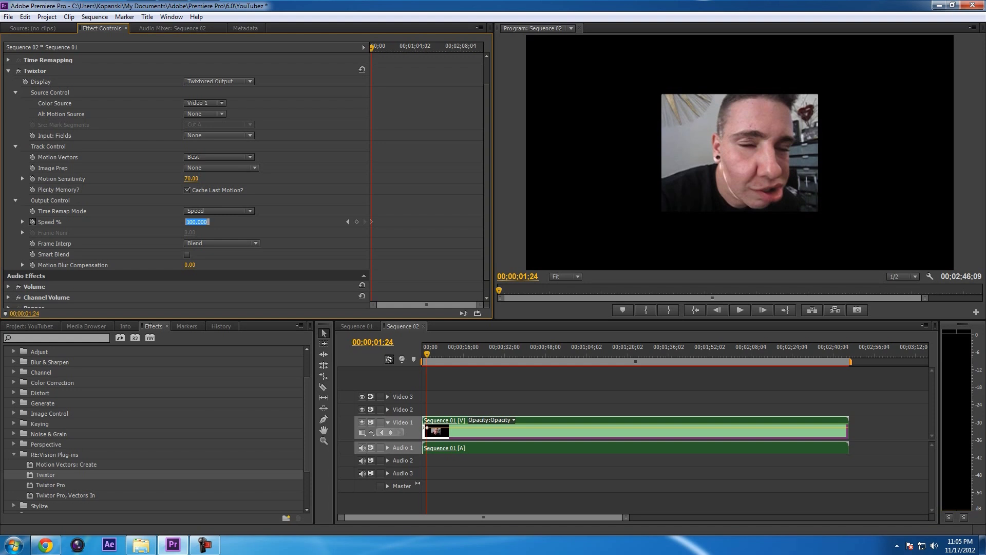
pyautogui.write('1')
pyautogui.write('5')
pyautogui.press('Return')
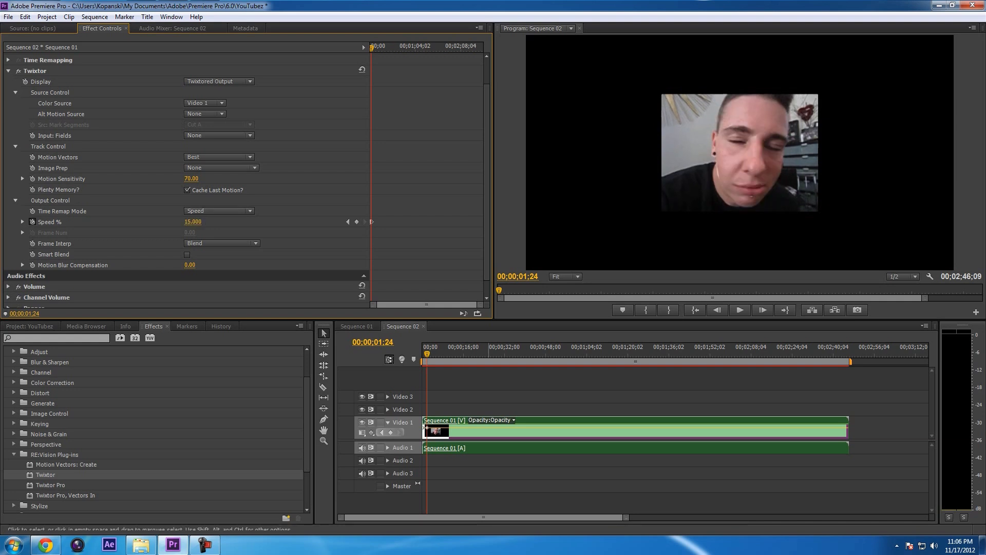
# Play the nested Sequence 01 clip from its start to preview the slowdown.
pyautogui.moveTo(426, 354); pyautogui.dragTo(422, 354)
pyautogui.press('space')
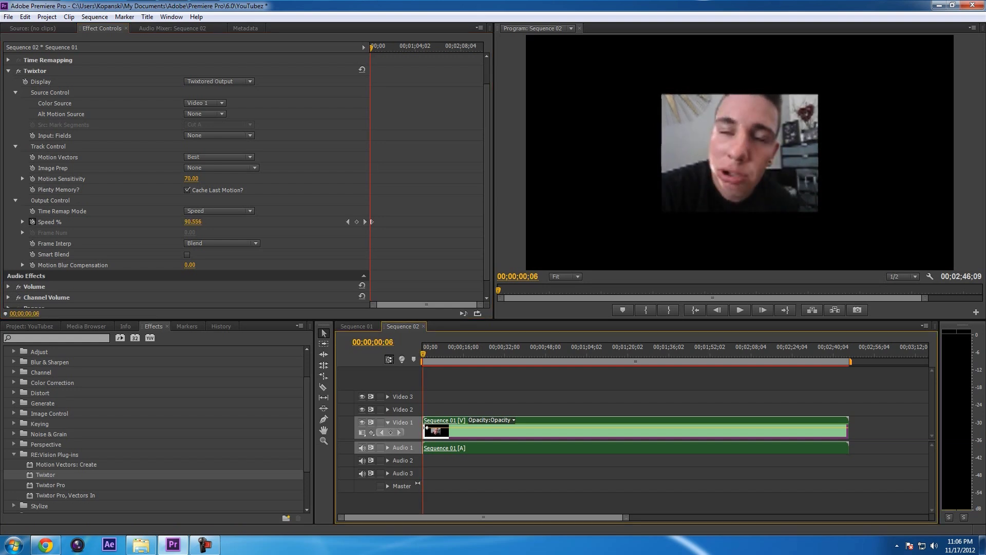
pyautogui.moveTo(425, 354); pyautogui.dragTo(423, 354)
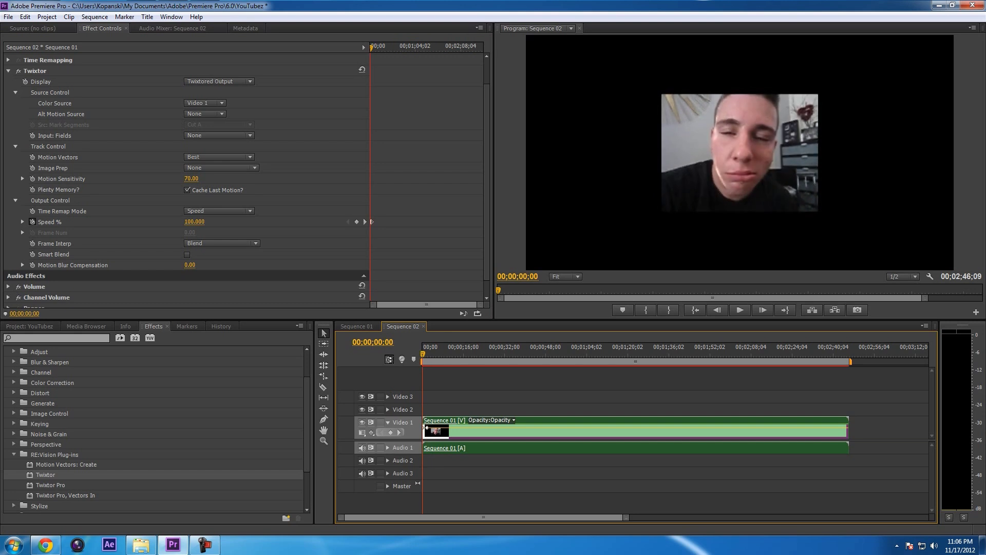
pyautogui.press('space')
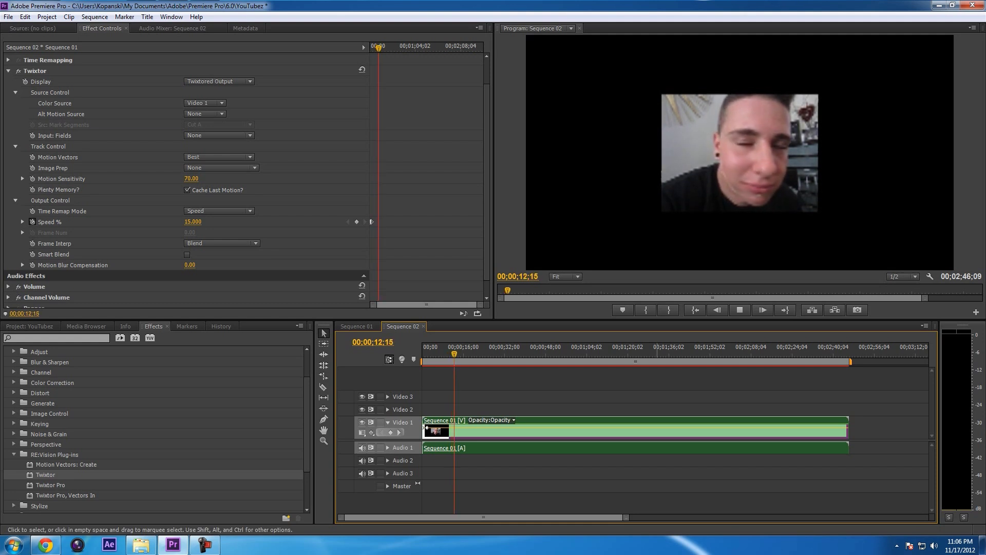
pyautogui.press('space')
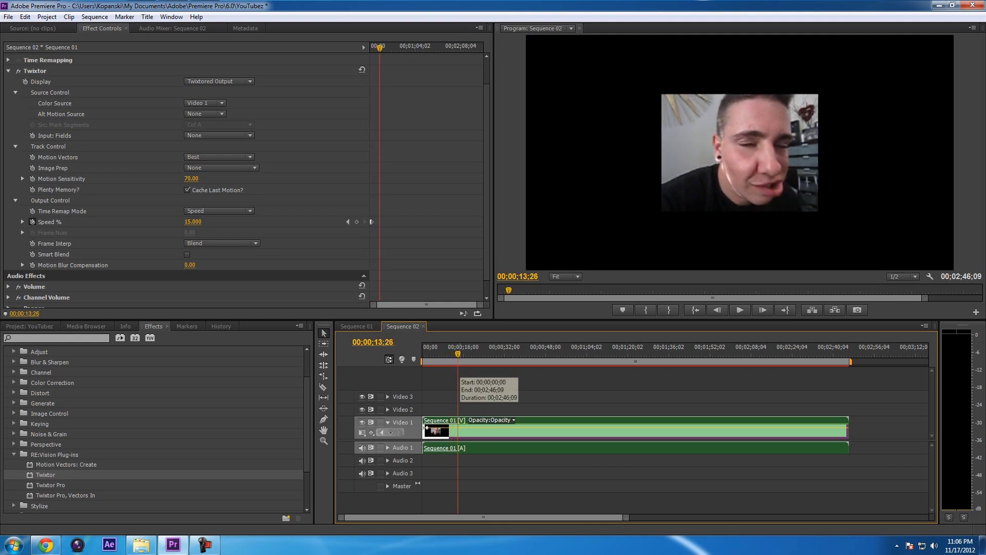
# Add a clip keyframe at 00;00;10;06 and set Twixtor's Speed % to 100 at 00;00;12;12.
pyautogui.moveTo(457, 354)
pyautogui.mouseDown()
pyautogui.moveTo(422, 353)
pyautogui.moveTo(448, 354)
pyautogui.mouseUp()
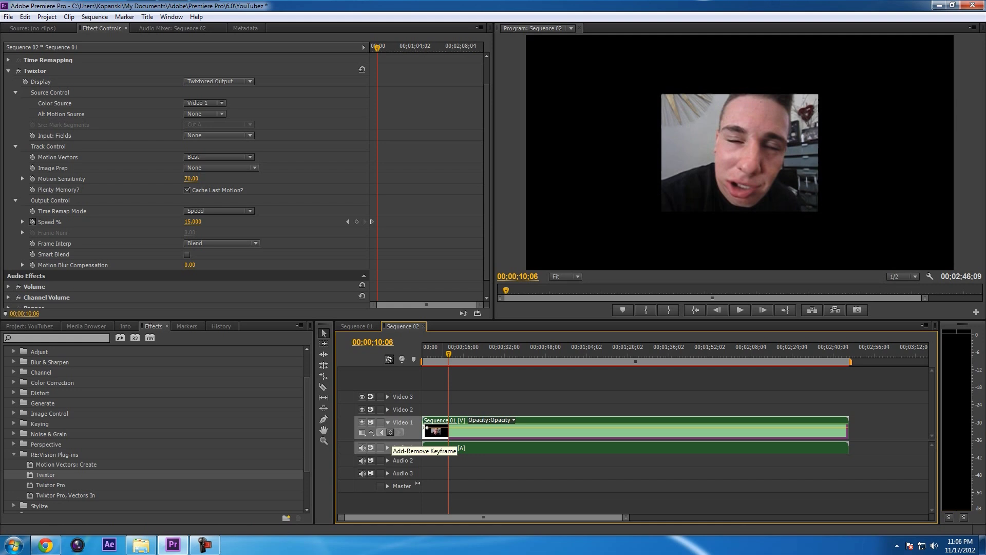
pyautogui.click(391, 432)
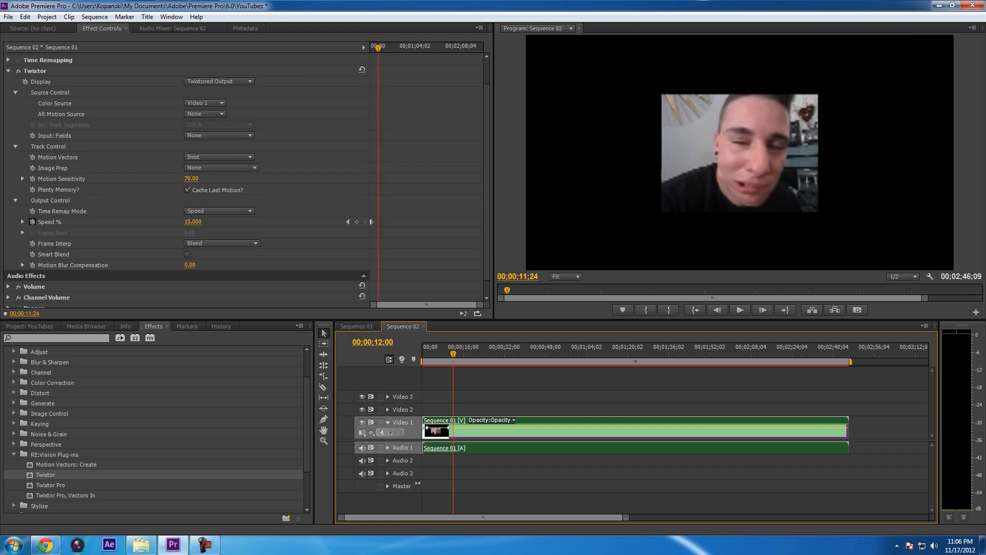
pyautogui.click(194, 221)
pyautogui.write('1')
pyautogui.press('Return')
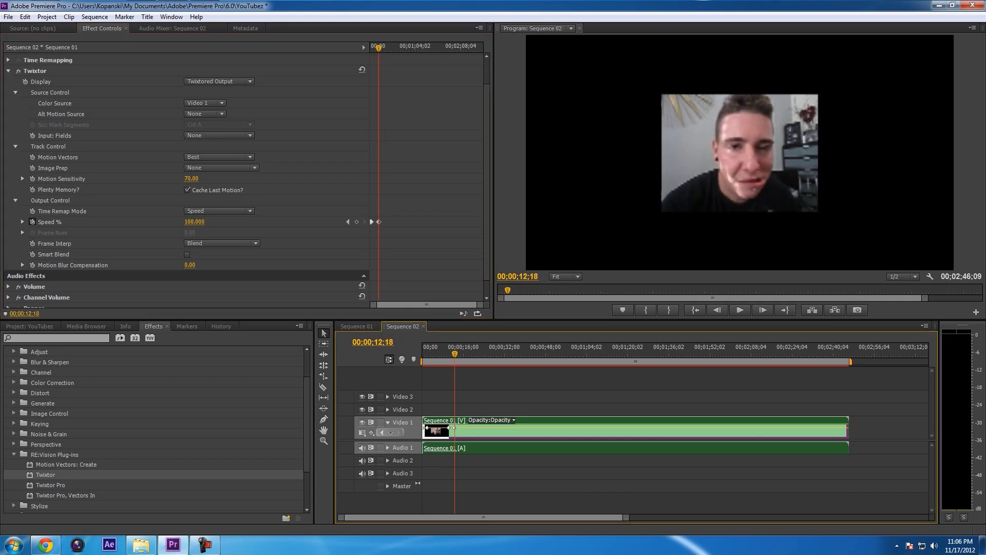
# Set Twixtor's Speed % to 15 at the clip keyframe at 00;00;10;06.
pyautogui.moveTo(455, 353); pyautogui.dragTo(451, 353)
pyautogui.press('Home')
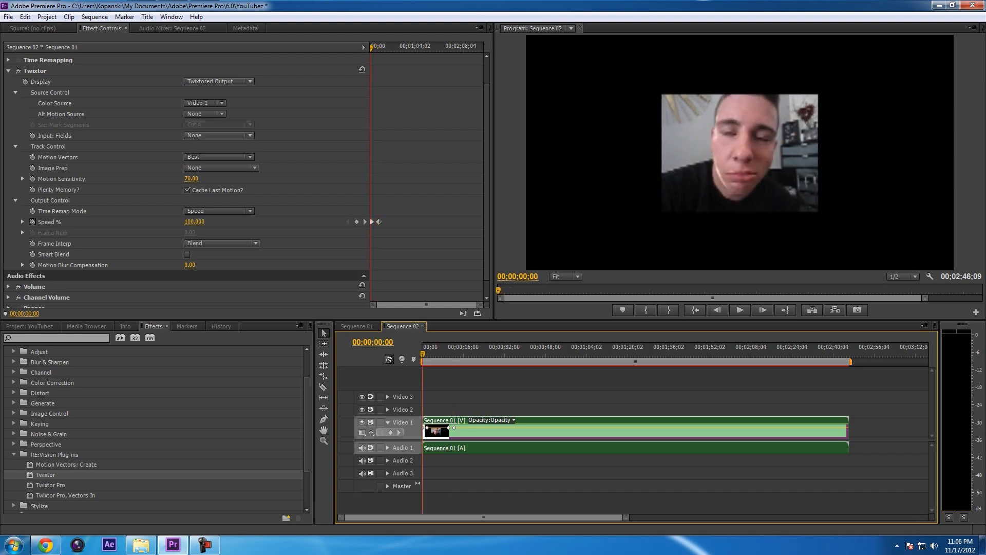
pyautogui.moveTo(423, 353); pyautogui.dragTo(437, 353)
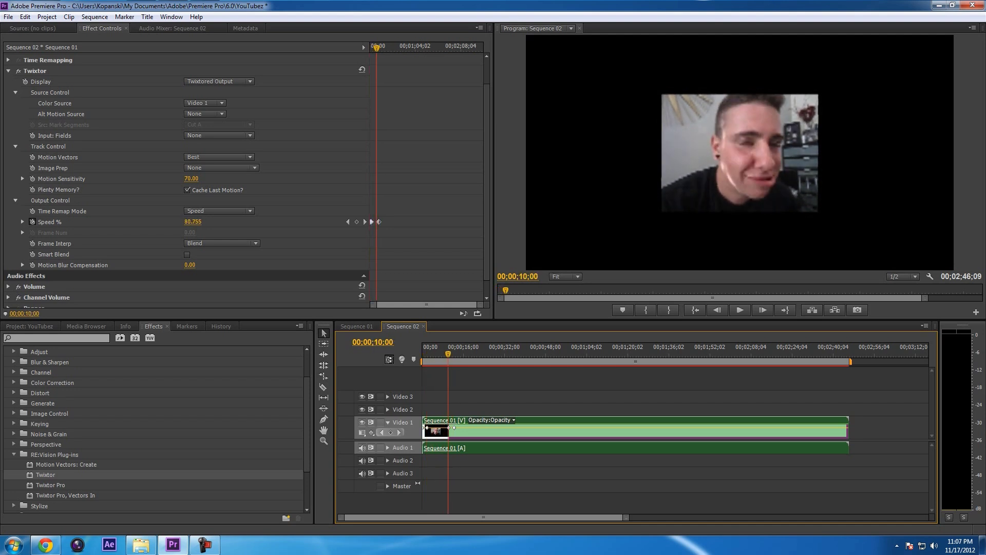
pyautogui.moveTo(449, 353); pyautogui.dragTo(449, 354)
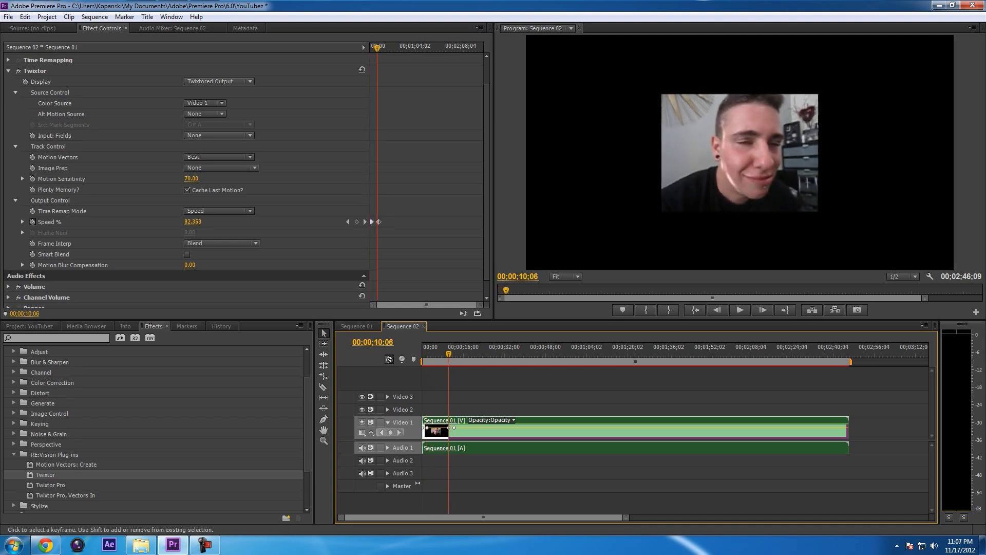
pyautogui.click(399, 432)
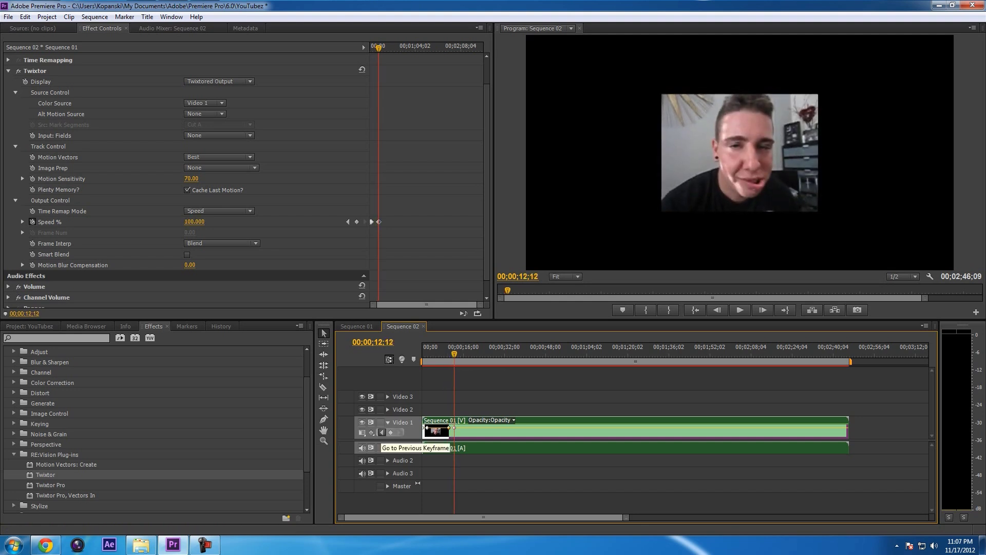
pyautogui.click(382, 431)
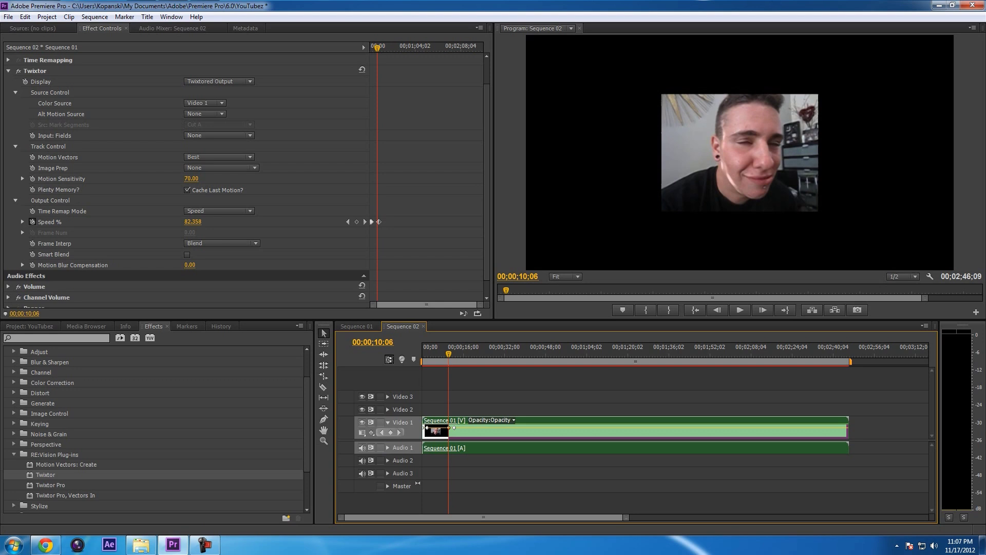
pyautogui.click(193, 221)
pyautogui.write('15')
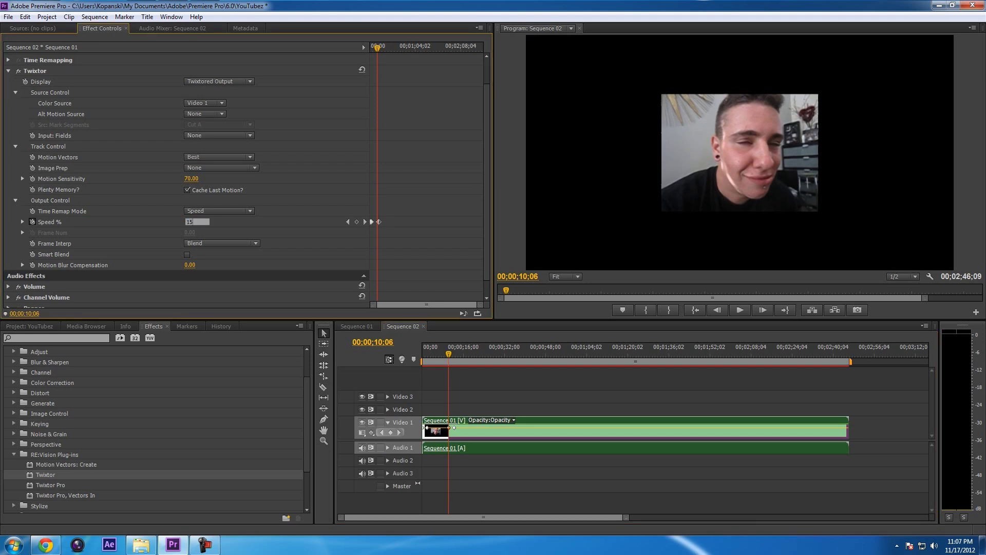
pyautogui.press('Return')
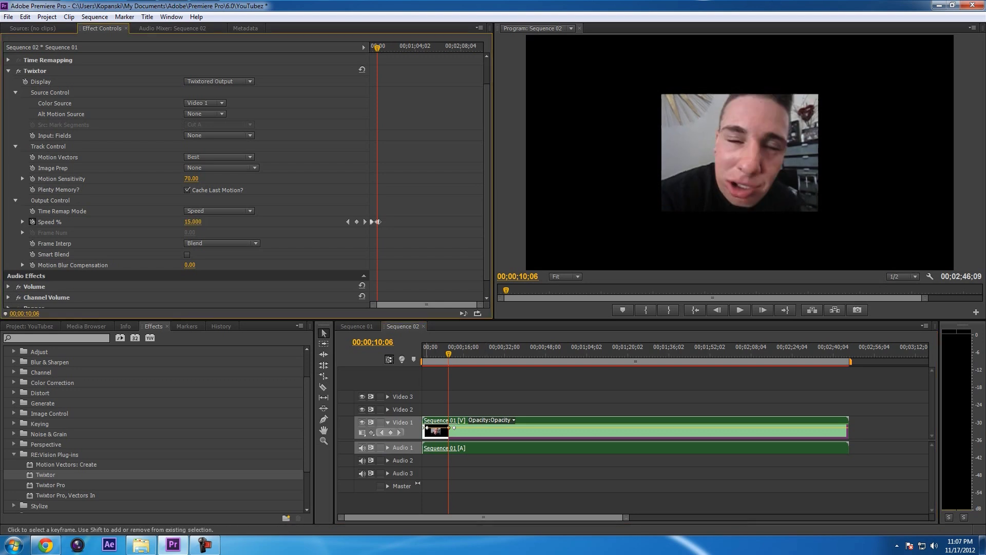
# Add a clip keyframe at 00;00;16;12 and set Twixtor's Speed % to 500 at 00;00;17;23.
pyautogui.moveTo(448, 353); pyautogui.dragTo(445, 353)
pyautogui.press('space')
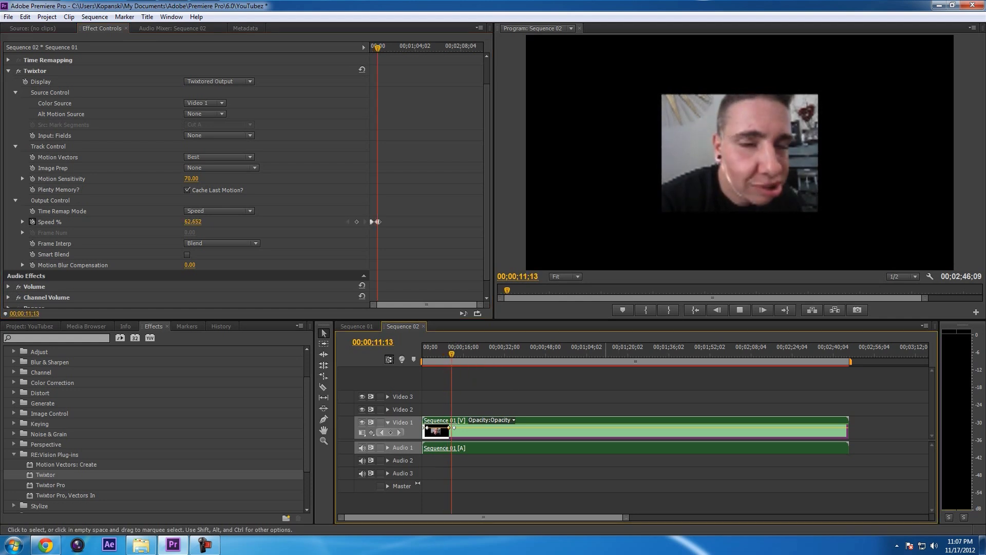
pyautogui.press('space')
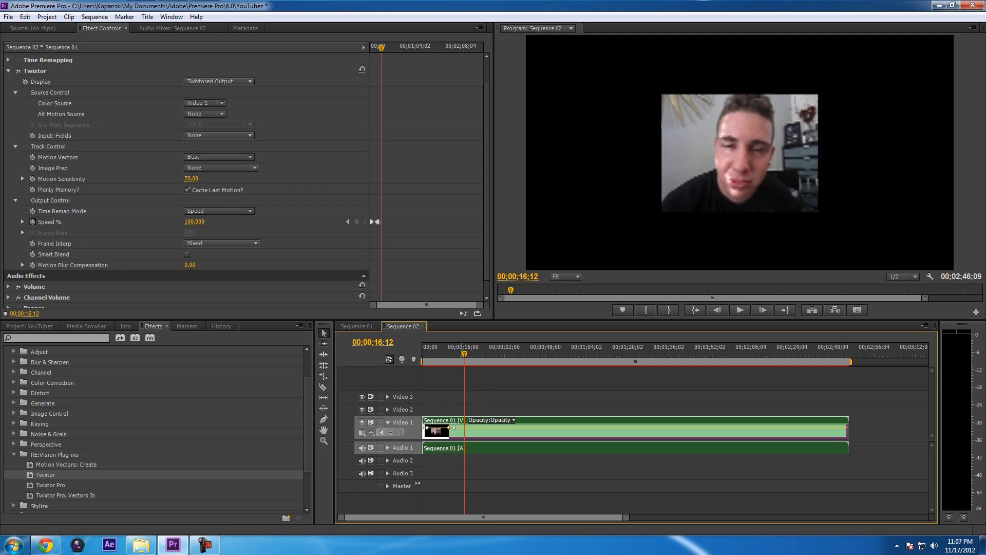
pyautogui.click(390, 431)
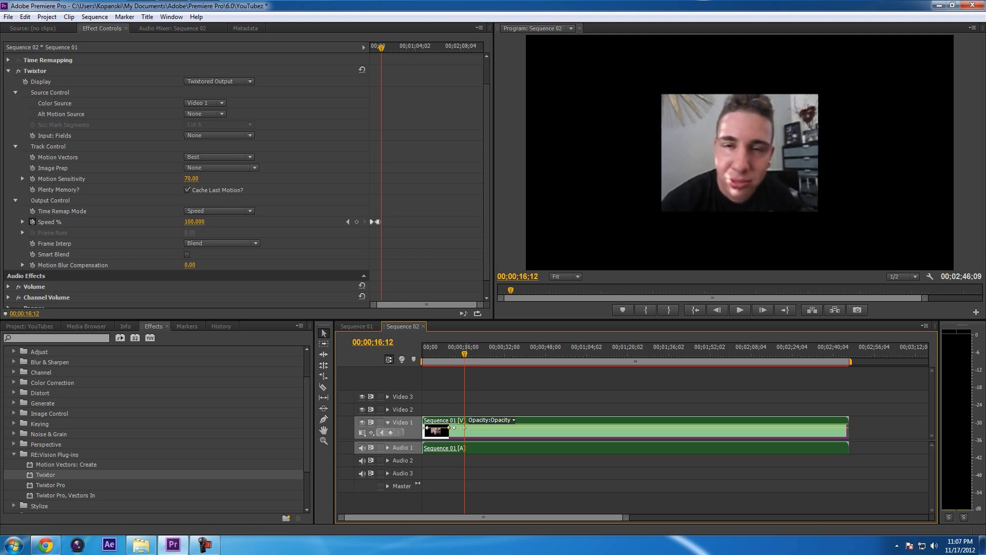
pyautogui.press('space')
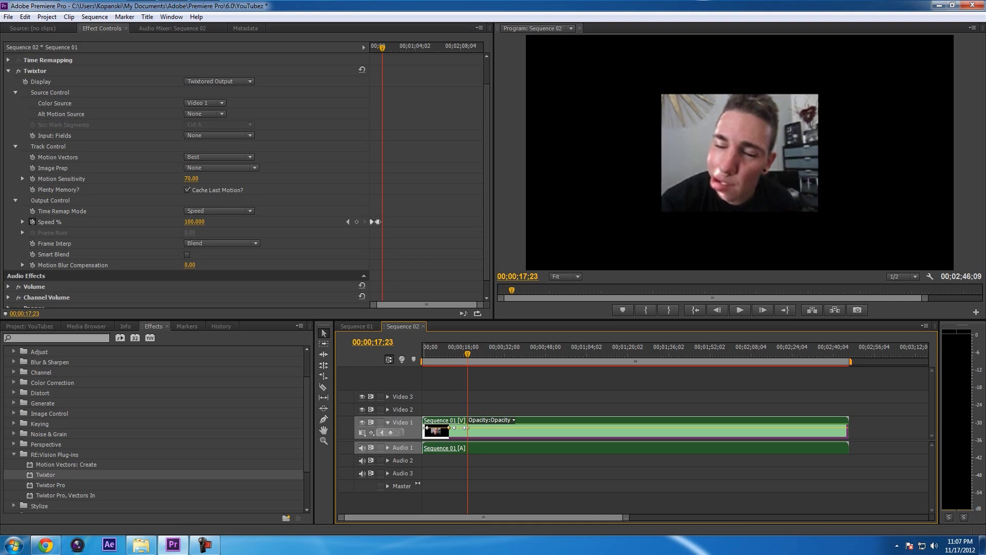
pyautogui.click(197, 221)
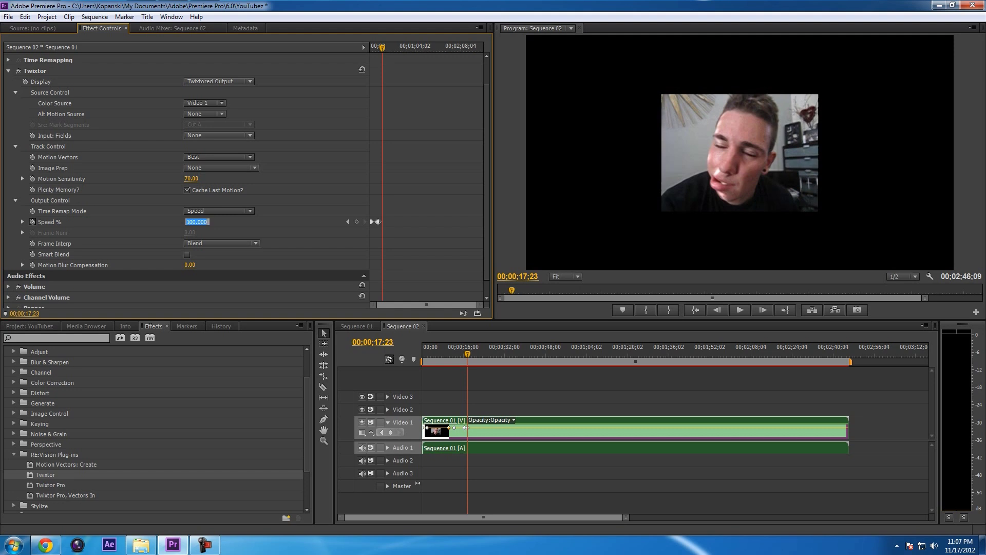
pyautogui.write('500')
pyautogui.press('Return')
# Preview the speed-up in Sequence 02 from 00;00;16;23 past the 500% keyframe.
pyautogui.click(465, 354)
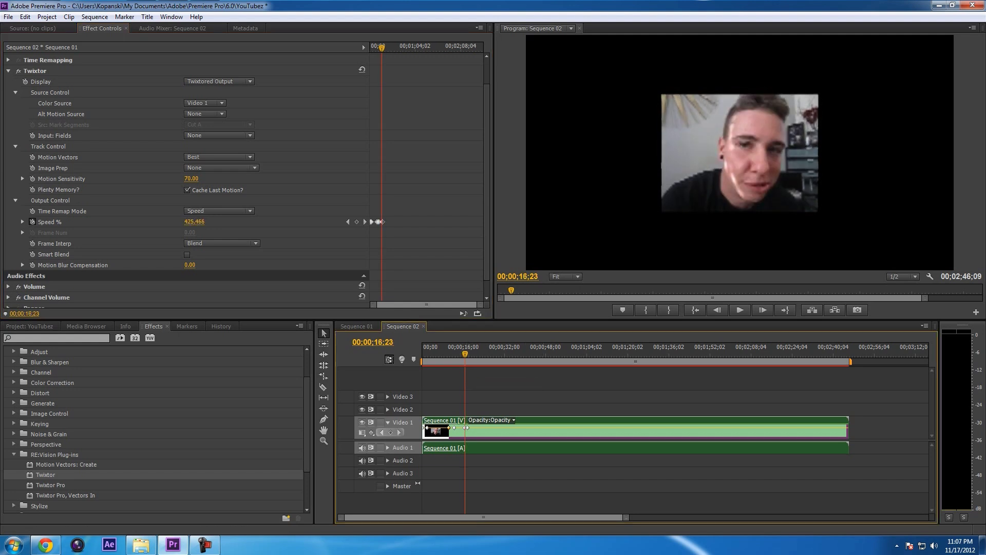
pyautogui.press('space')
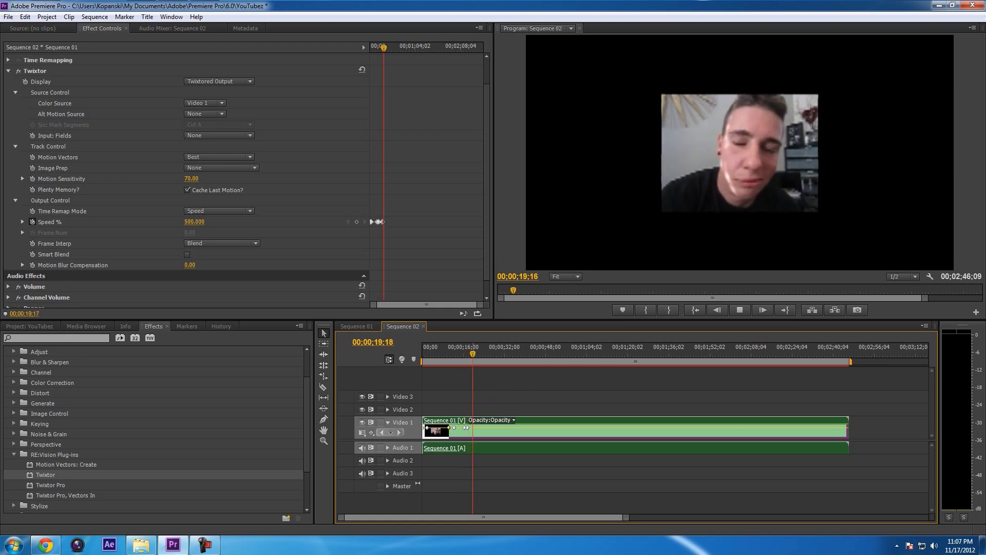
pyautogui.press('space')
pyautogui.moveTo(475, 353); pyautogui.dragTo(468, 354)
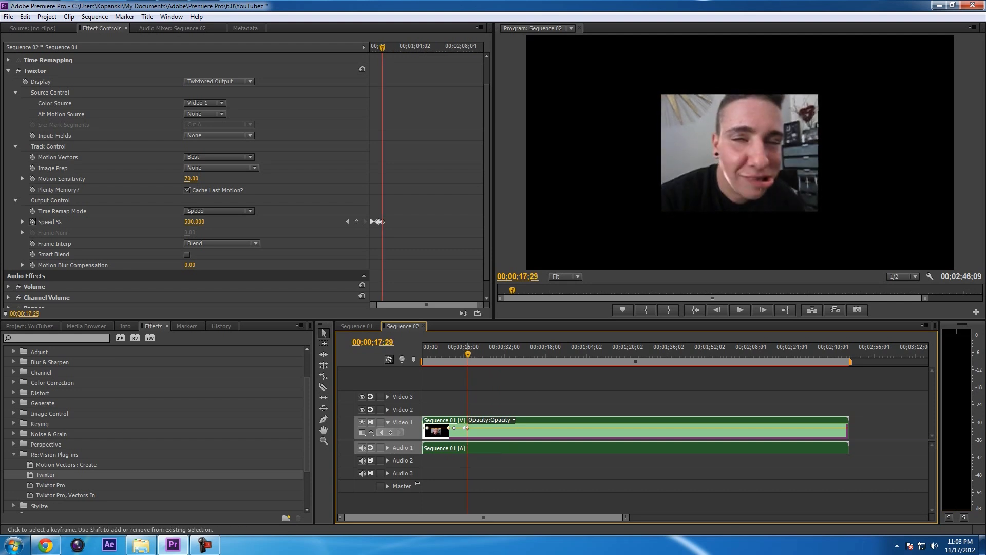
# Split the nested Sequence 01 clip at 00;00;16;29 and delete everything after the cut.
pyautogui.moveTo(468, 353)
pyautogui.mouseDown()
pyautogui.moveTo(445, 353)
pyautogui.moveTo(465, 353)
pyautogui.mouseUp()
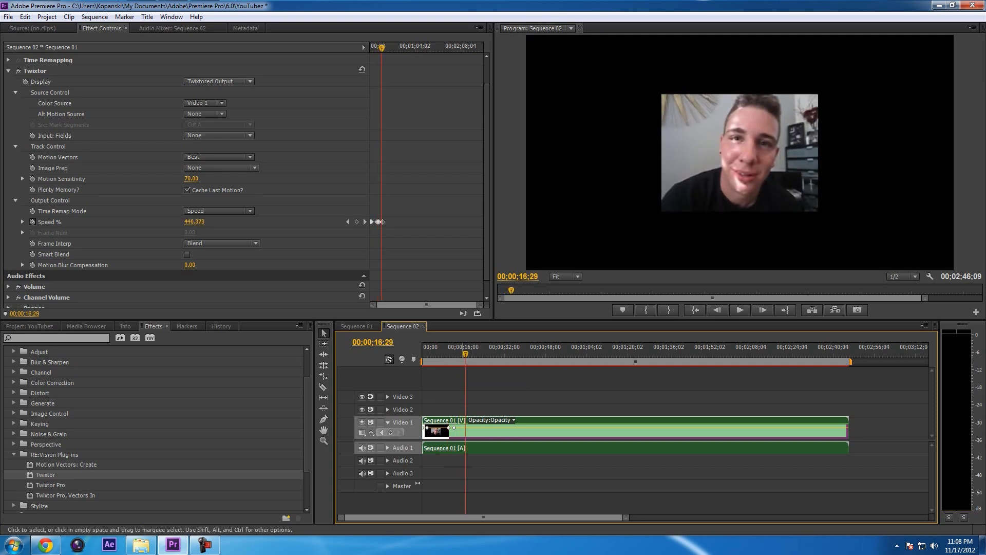
pyautogui.click(323, 386)
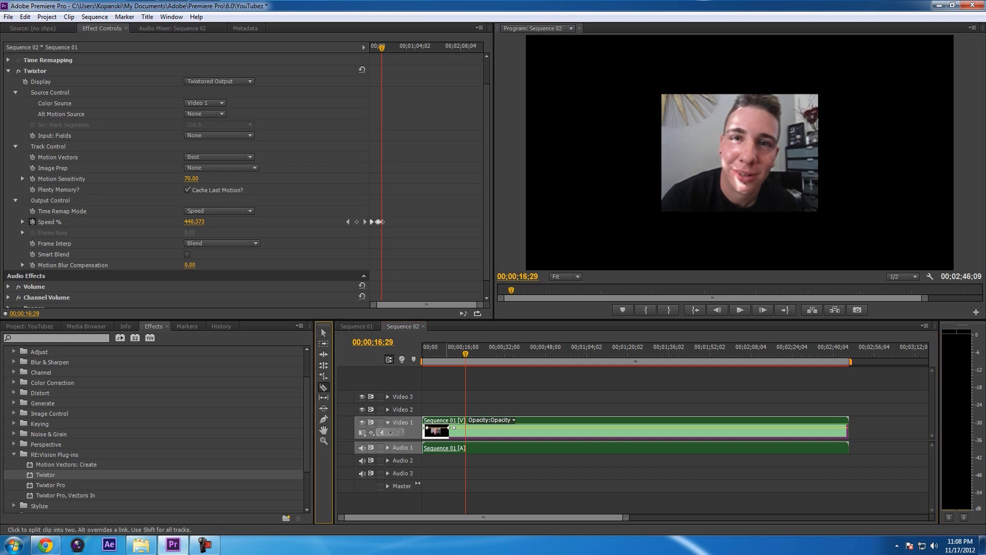
pyautogui.click(465, 428)
pyautogui.click(323, 332)
pyautogui.click(499, 432)
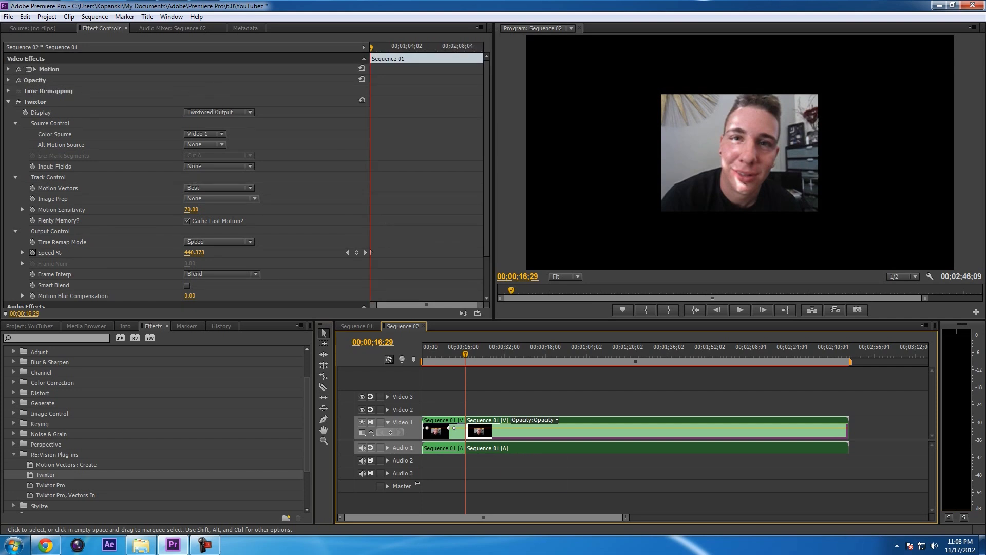
pyautogui.press('Delete')
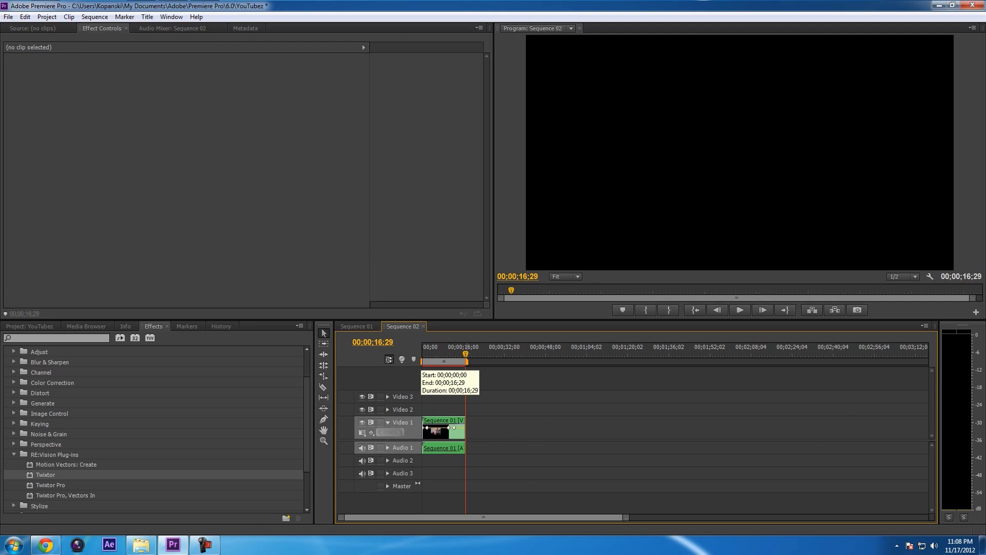
pyautogui.rightClick(457, 361)
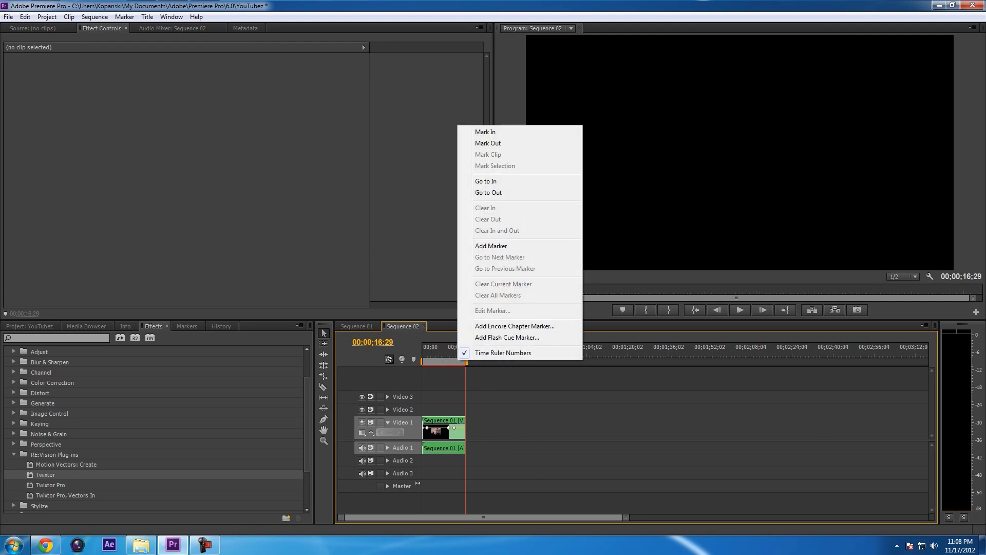
pyautogui.press('Escape')
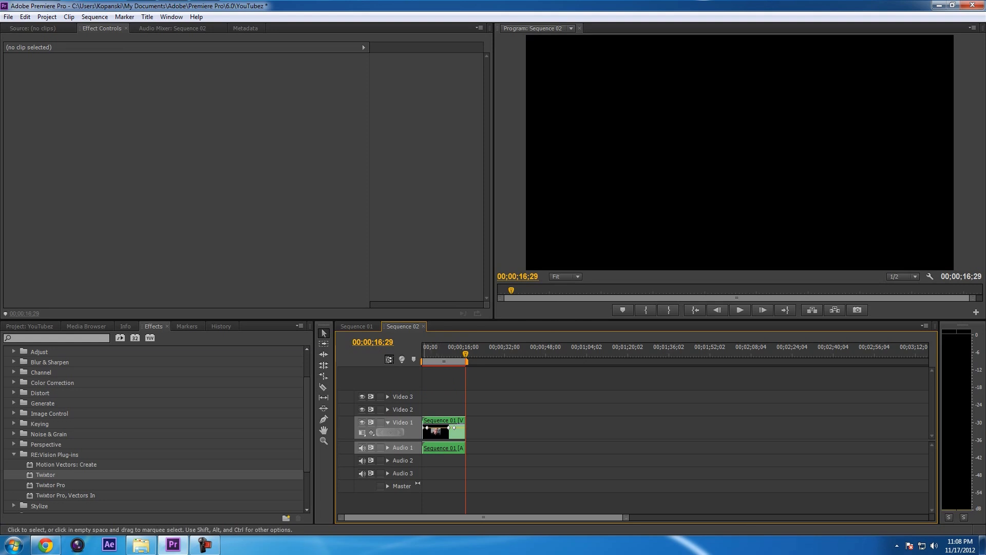
# Unlink the nested Sequence 01 clip's audio from its video and delete the audio from Audio 1.
pyautogui.click(433, 450)
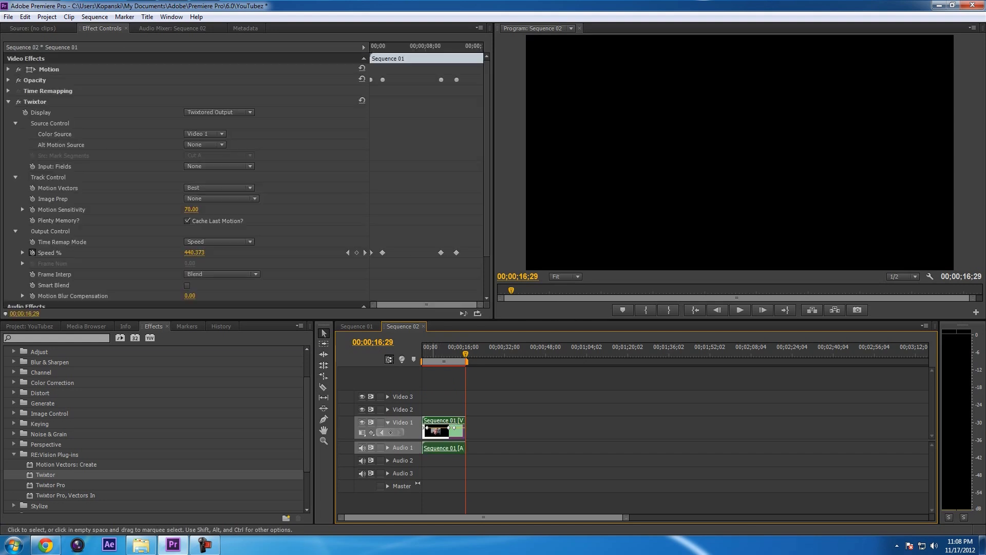
pyautogui.moveTo(482, 47); pyautogui.dragTo(425, 47)
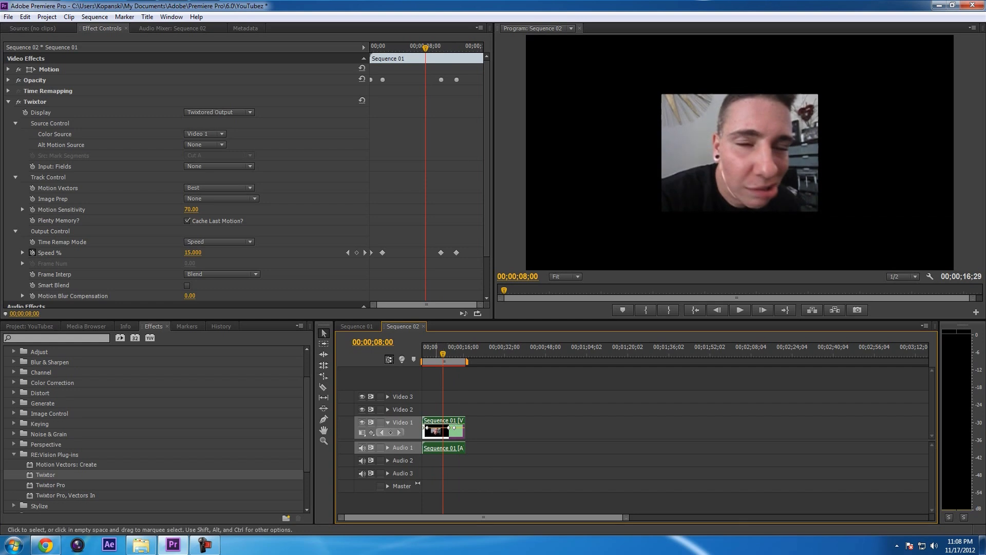
pyautogui.rightClick(437, 444)
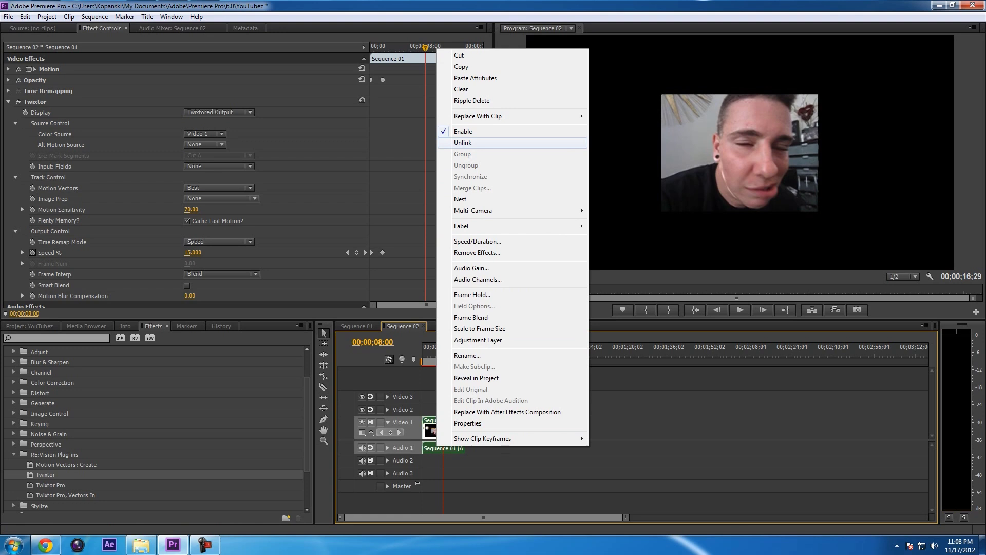
pyautogui.click(462, 143)
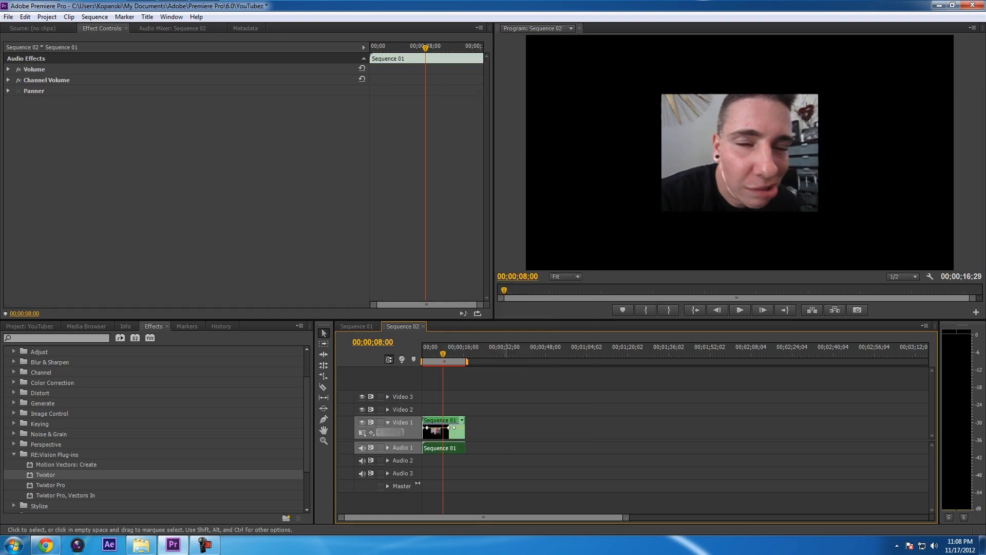
pyautogui.press('Delete')
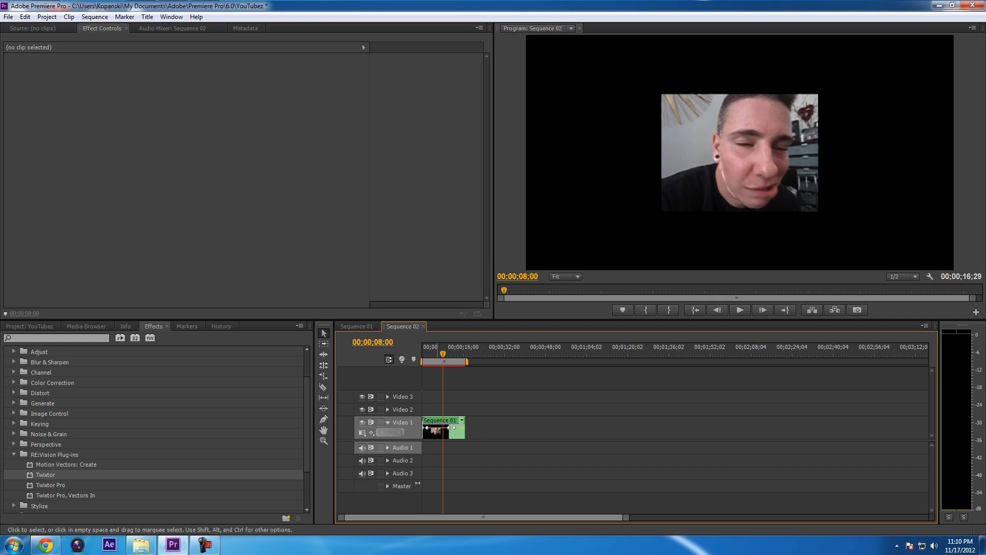
# Open the media export settings for Sequence 02.
pyautogui.click(8, 17)
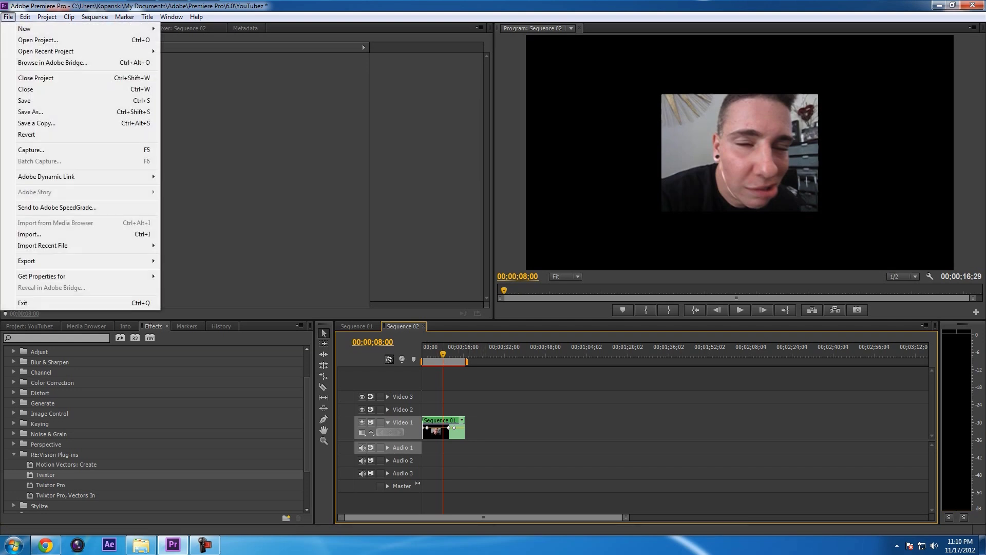
pyautogui.moveTo(80, 260)
pyautogui.press('Down')
pyautogui.press('Down')
pyautogui.press('Down')
pyautogui.press('Down')
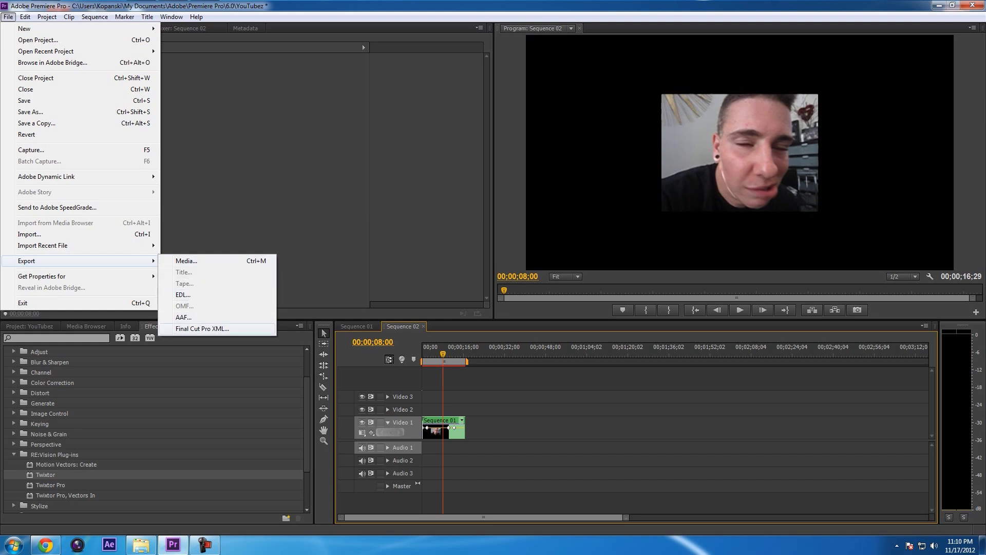
pyautogui.press('Up')
pyautogui.press('Up')
pyautogui.press('Down')
pyautogui.press('Down')
pyautogui.press('Up')
pyautogui.press('Up')
pyautogui.press('Up')
pyautogui.press('Return')
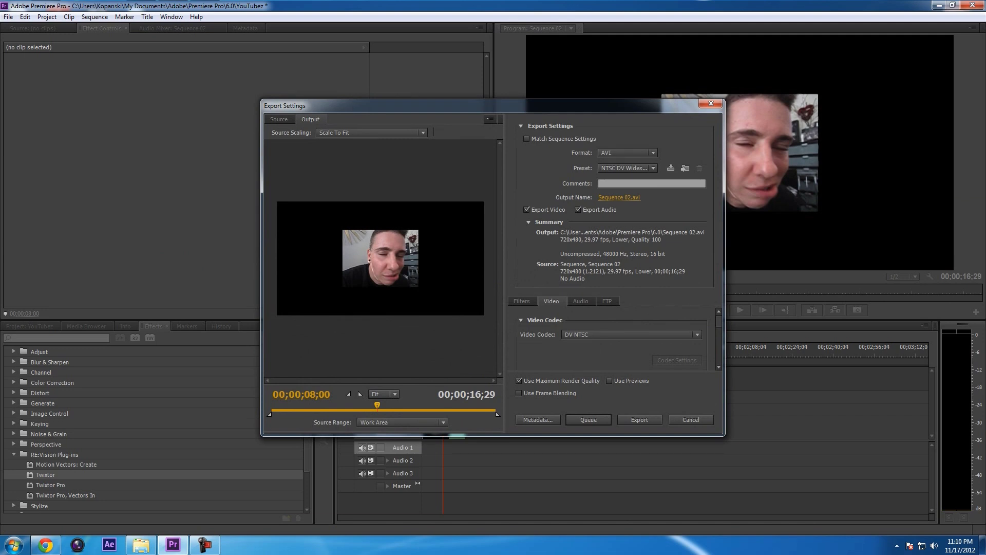
# Keep AVI as the export format and turn on matching of the sequence settings.
pyautogui.moveTo(269, 413)
pyautogui.mouseDown()
pyautogui.moveTo(294, 413)
pyautogui.moveTo(269, 413)
pyautogui.mouseUp()
pyautogui.click(627, 152)
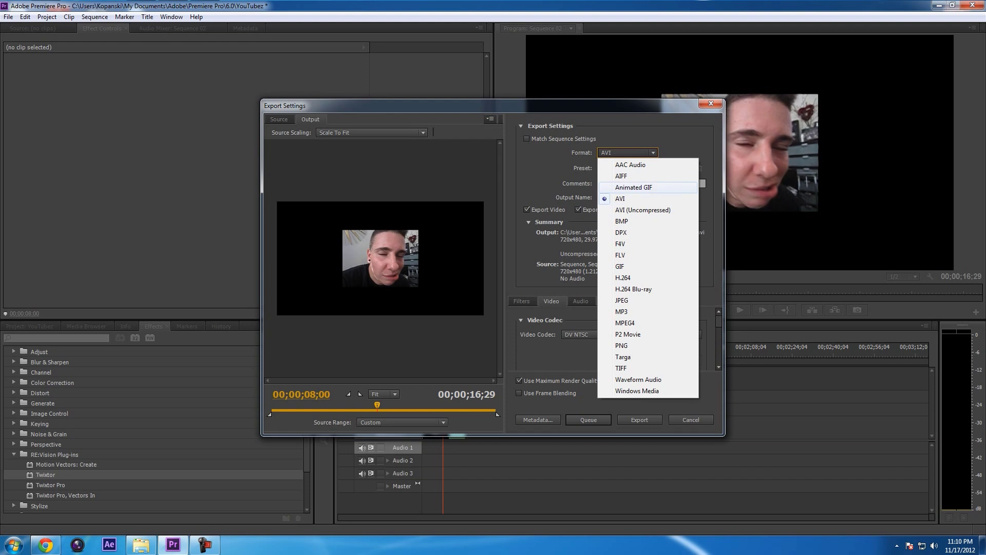
pyautogui.click(647, 198)
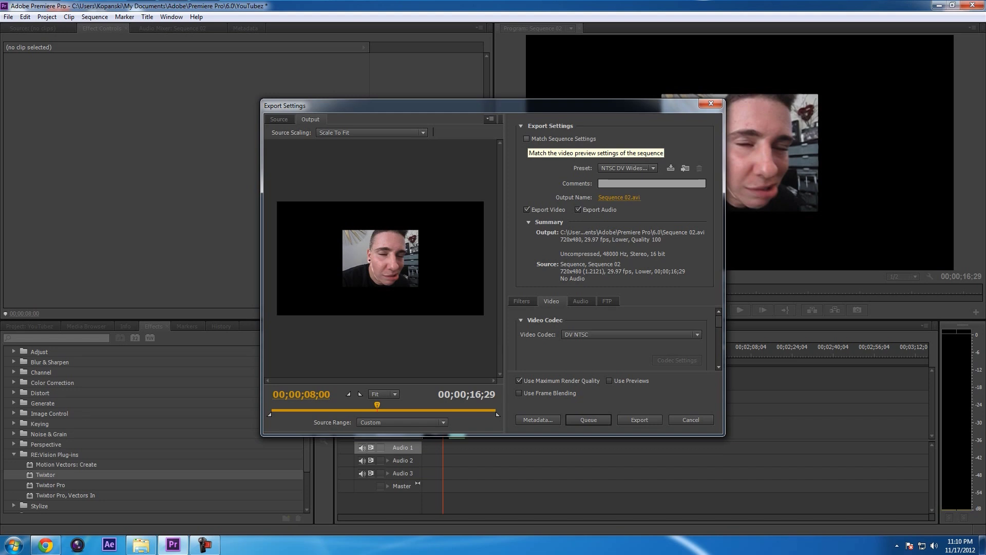
pyautogui.click(526, 139)
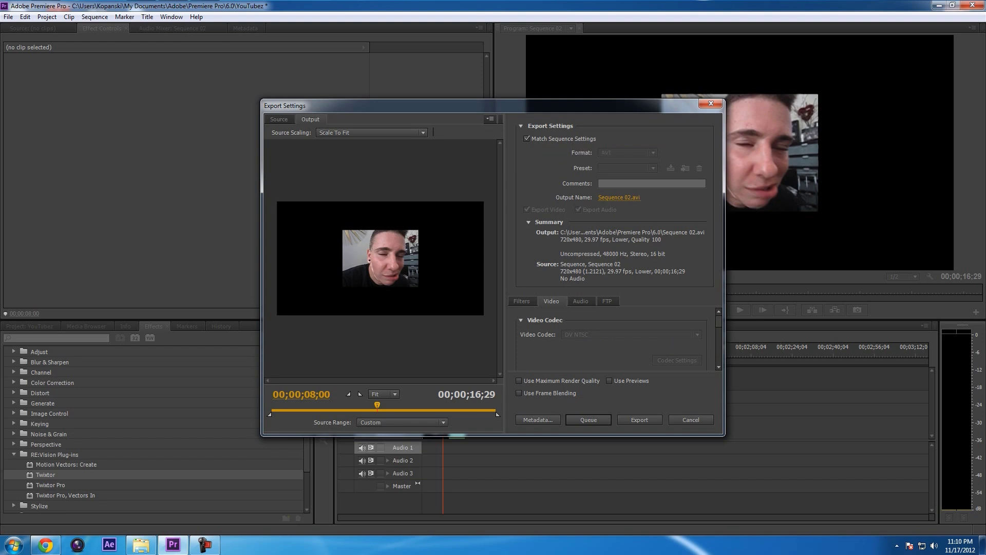
pyautogui.scroll(-5, 612, 339)
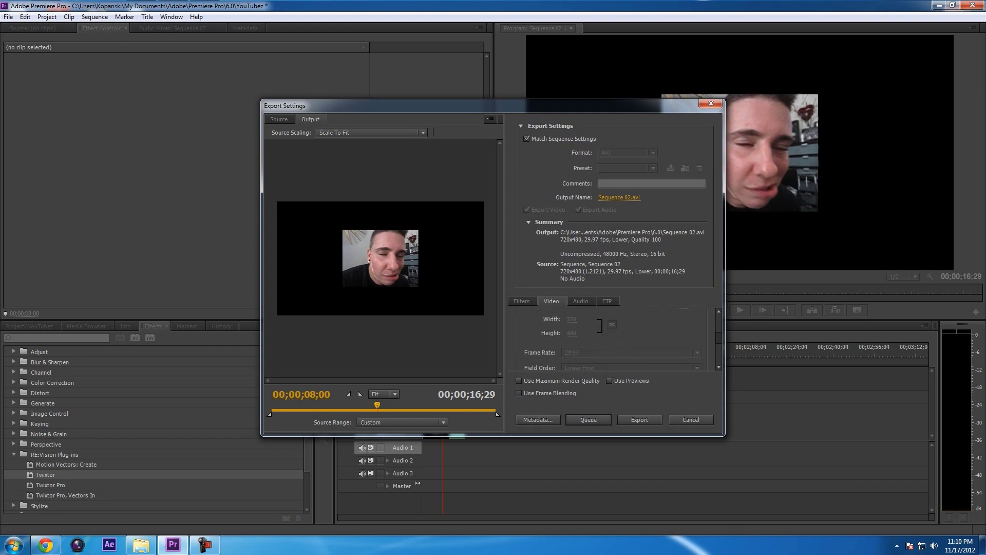
pyautogui.scroll(5, 611, 339)
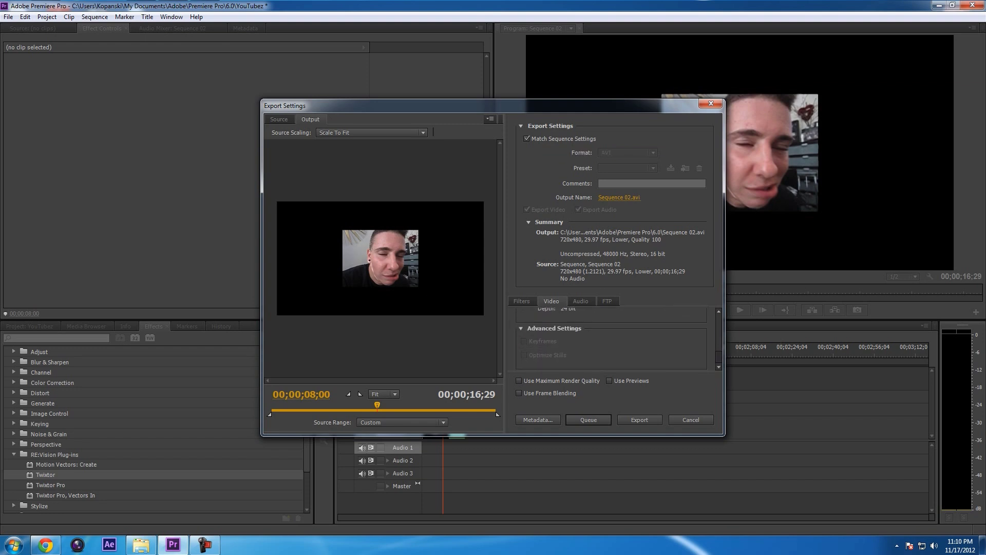
pyautogui.scroll(1, 612, 339)
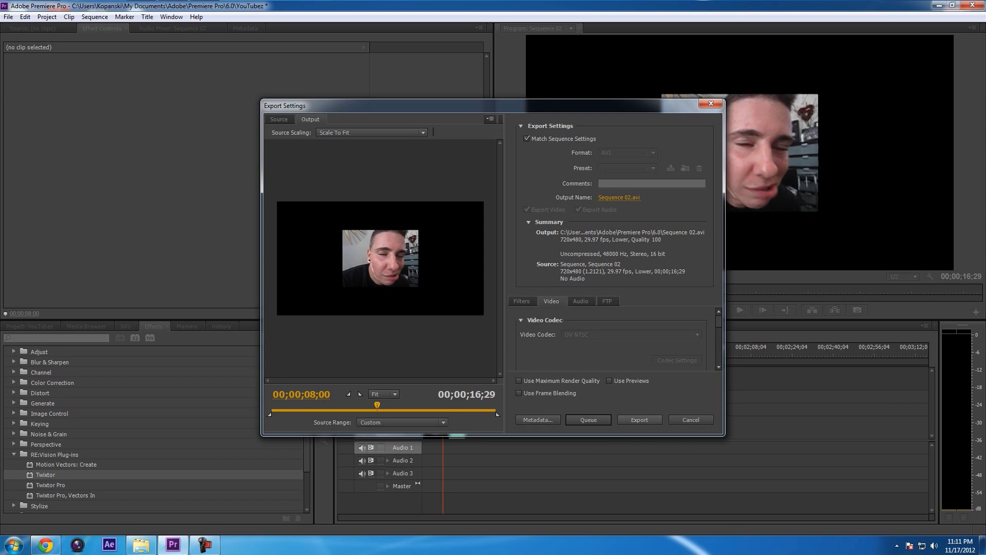
# Try Scale To Fill and Stretch To Fill as the export's source scaling, and return to Scale To Fit.
pyautogui.click(371, 133)
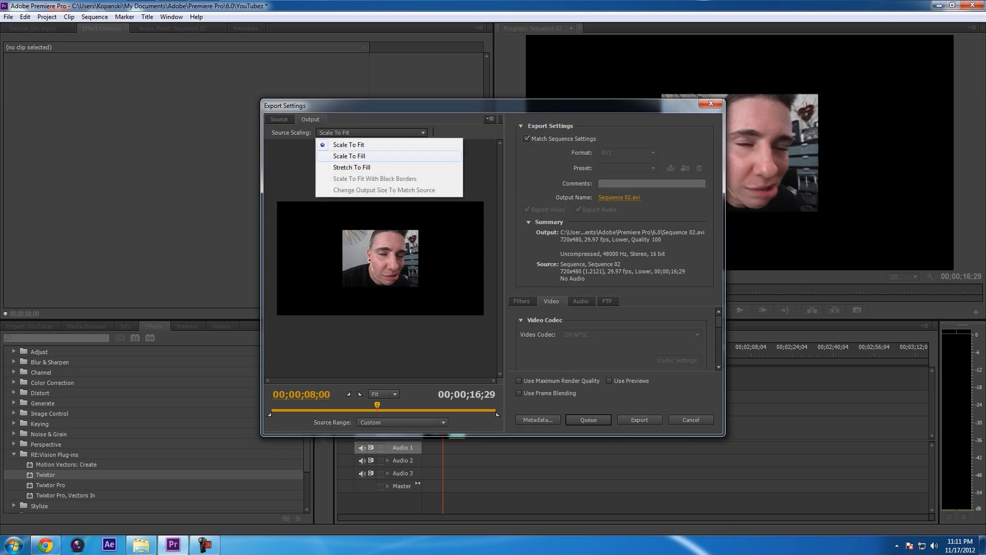
pyautogui.click(349, 155)
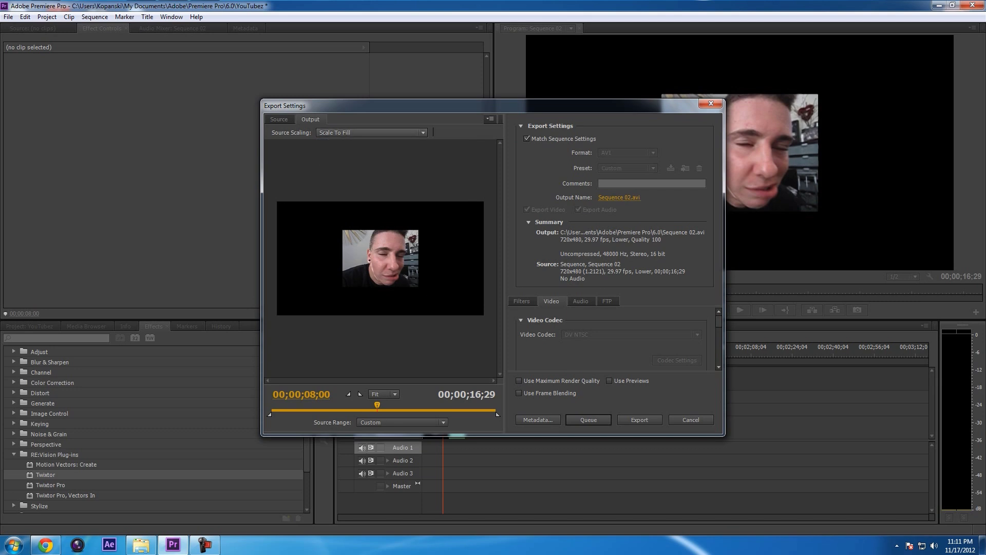
pyautogui.click(370, 132)
pyautogui.click(351, 167)
pyautogui.click(371, 132)
pyautogui.click(339, 139)
# Review the export's basic video settings and the save location and file name of the output, leaving them as they are.
pyautogui.scroll(-3, 718, 321)
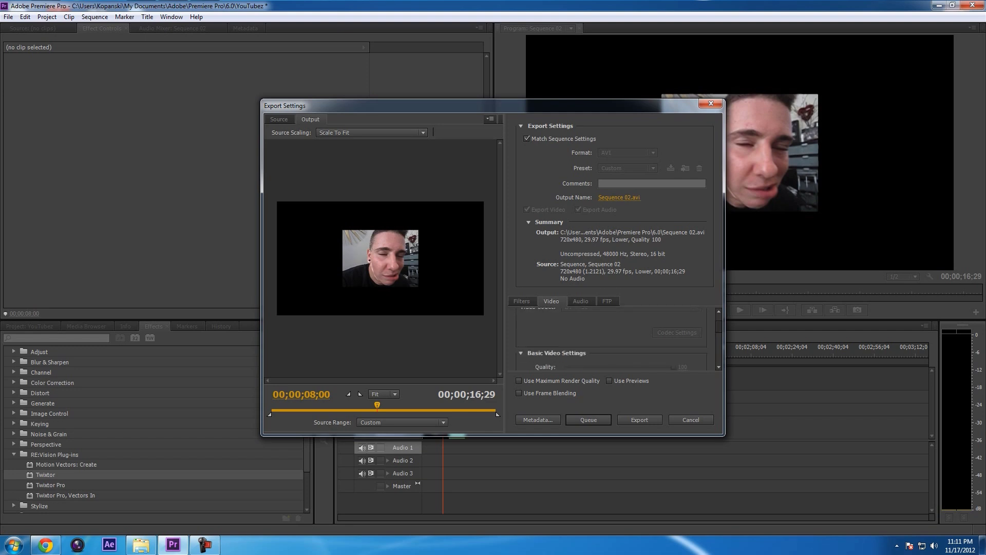
pyautogui.scroll(2, 611, 339)
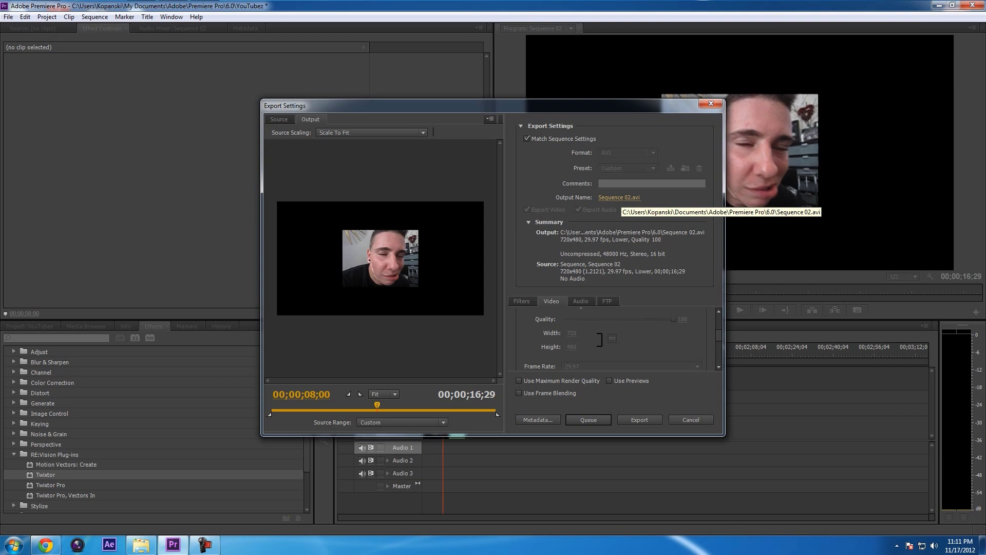
pyautogui.click(619, 198)
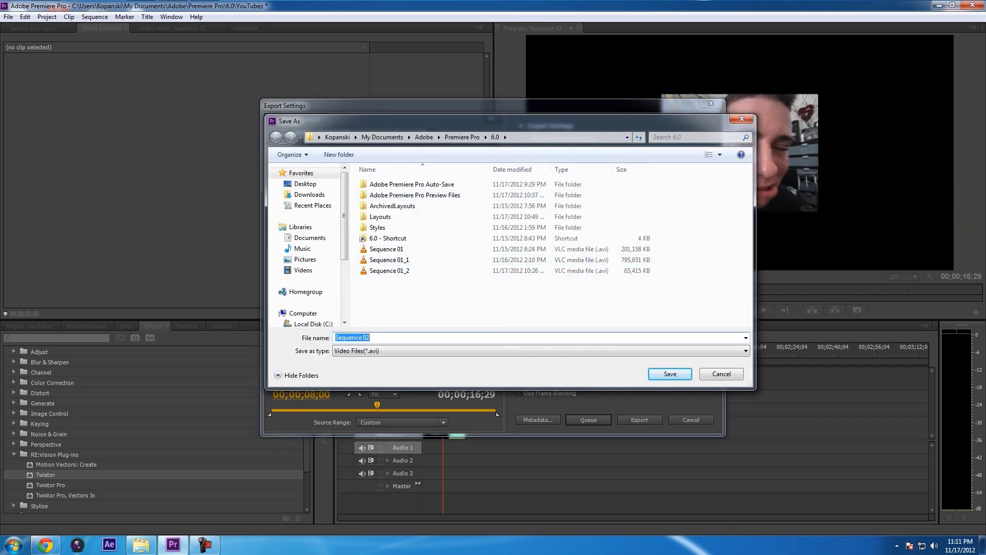
pyautogui.click(741, 119)
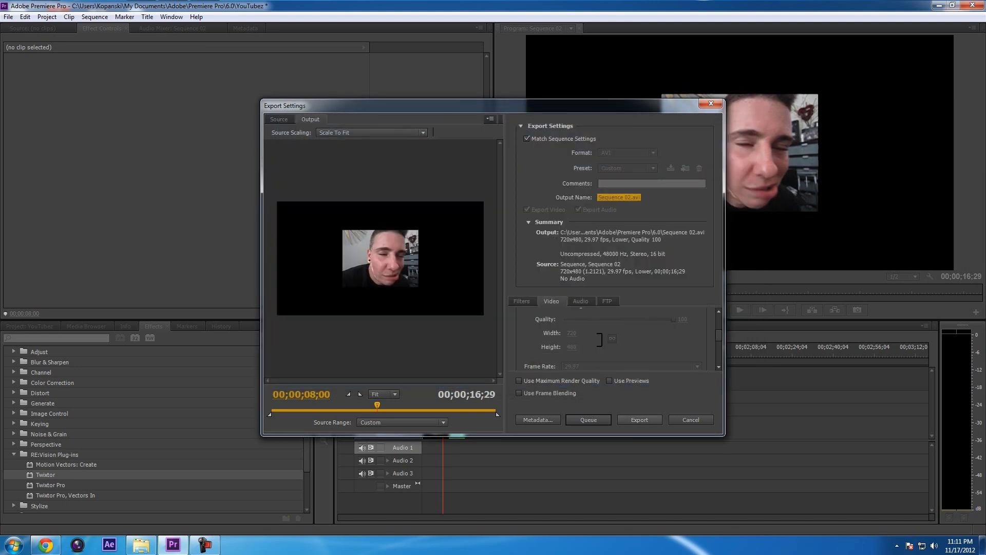